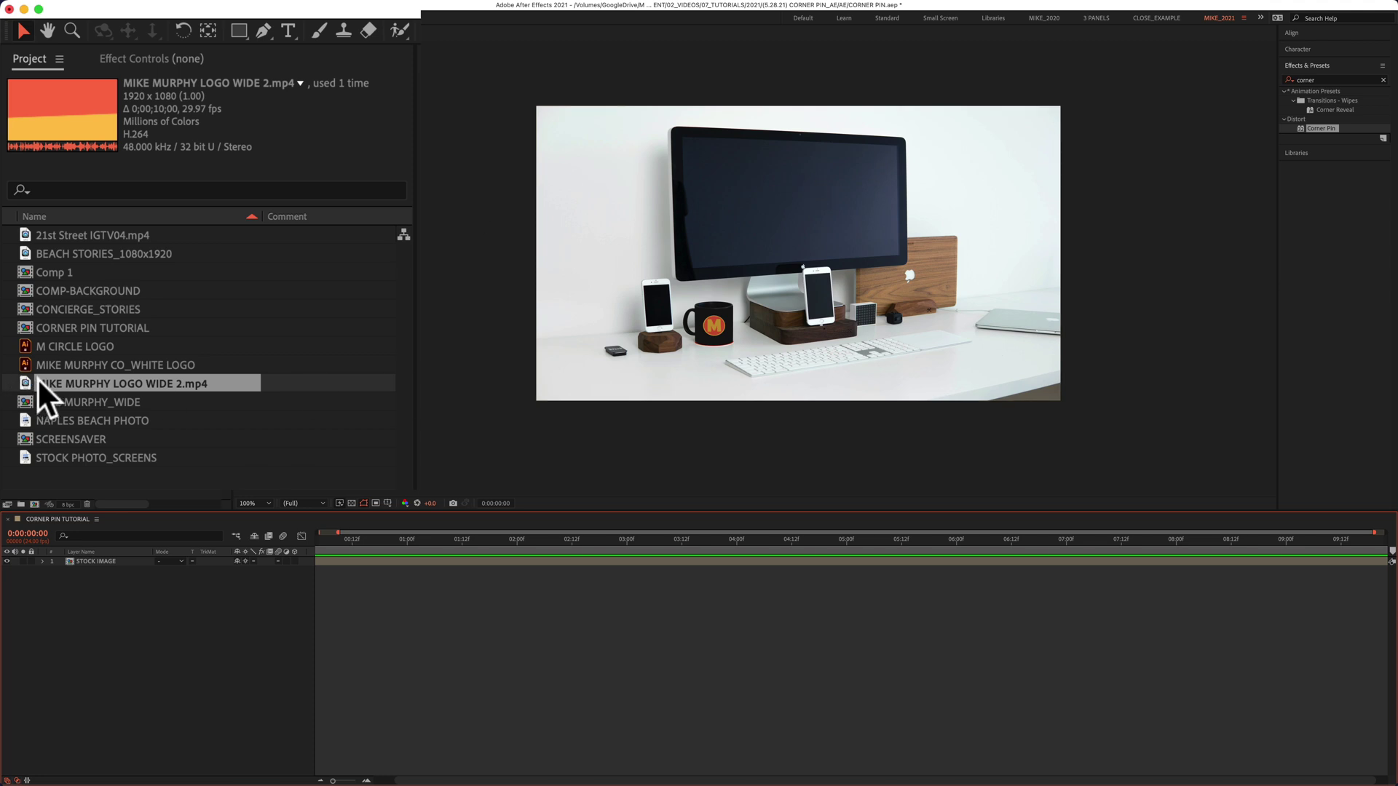
- Add MIKE MURPHY LOGO WIDE 2.mp4 to CORNER PIN TUTORIAL as the top layer over the desk photo
left_click_drag(37, 378, 800, 255)
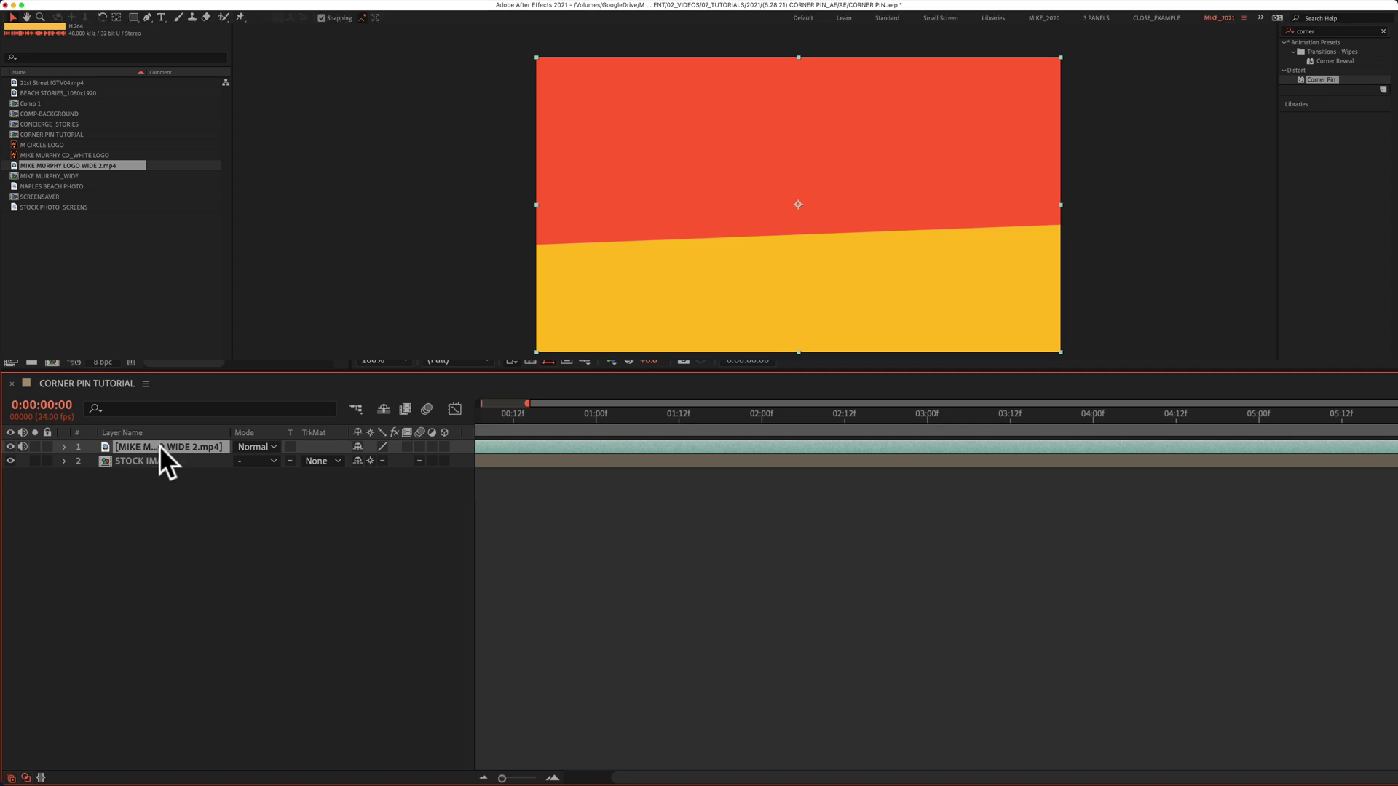
- Pre-compose the logo layer into a new composition named iMAC VIDEO
right_click(160, 446)
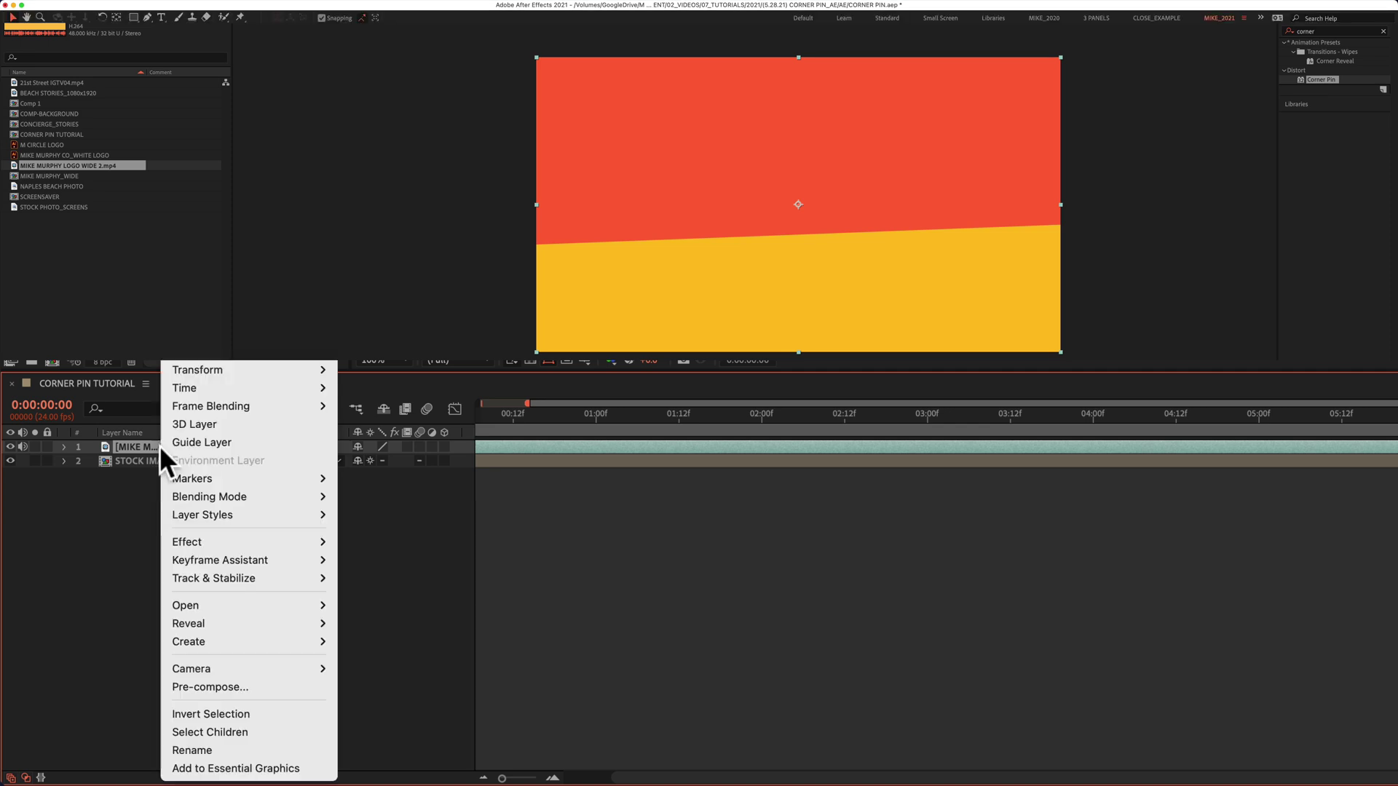
left_click(289, 689)
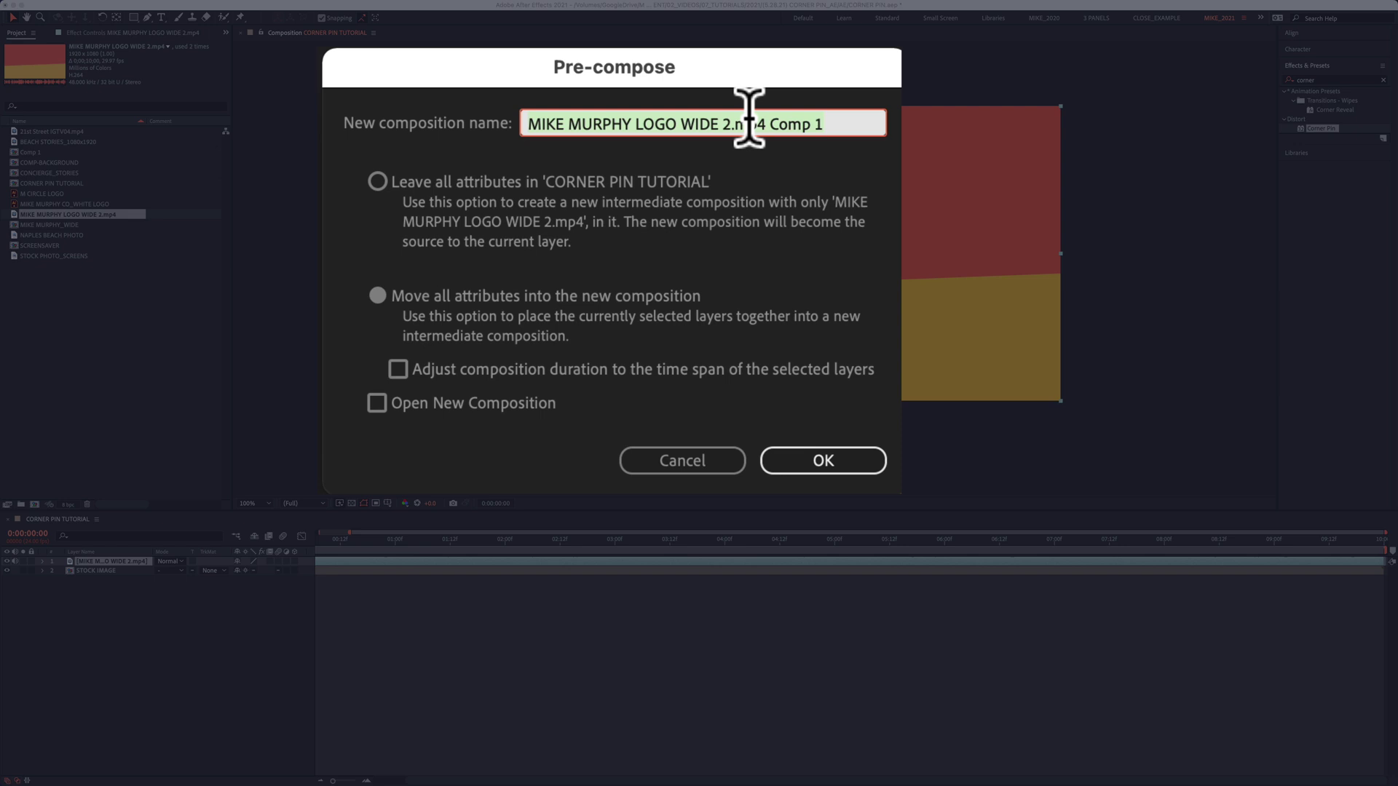
key("BackSpace")
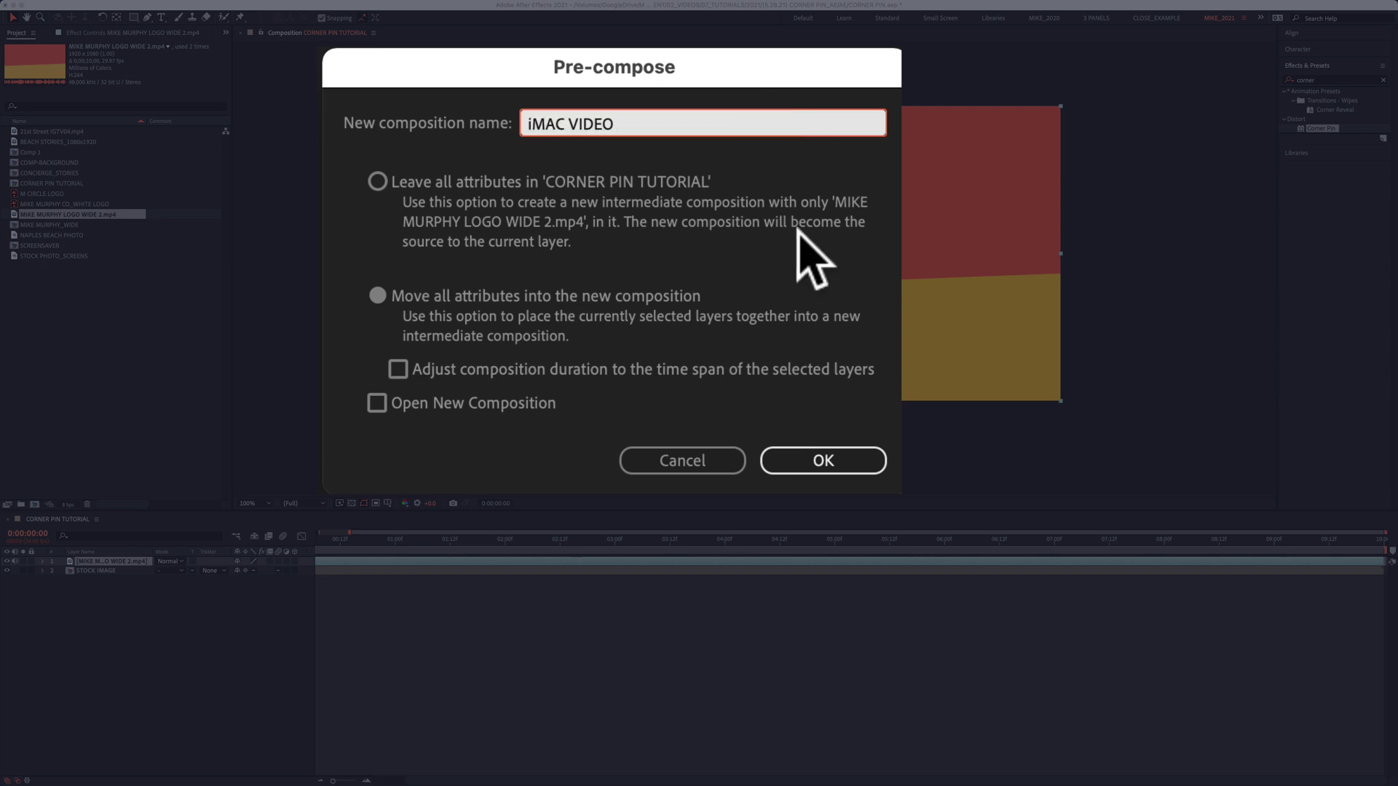
left_click(823, 465)
key("t")
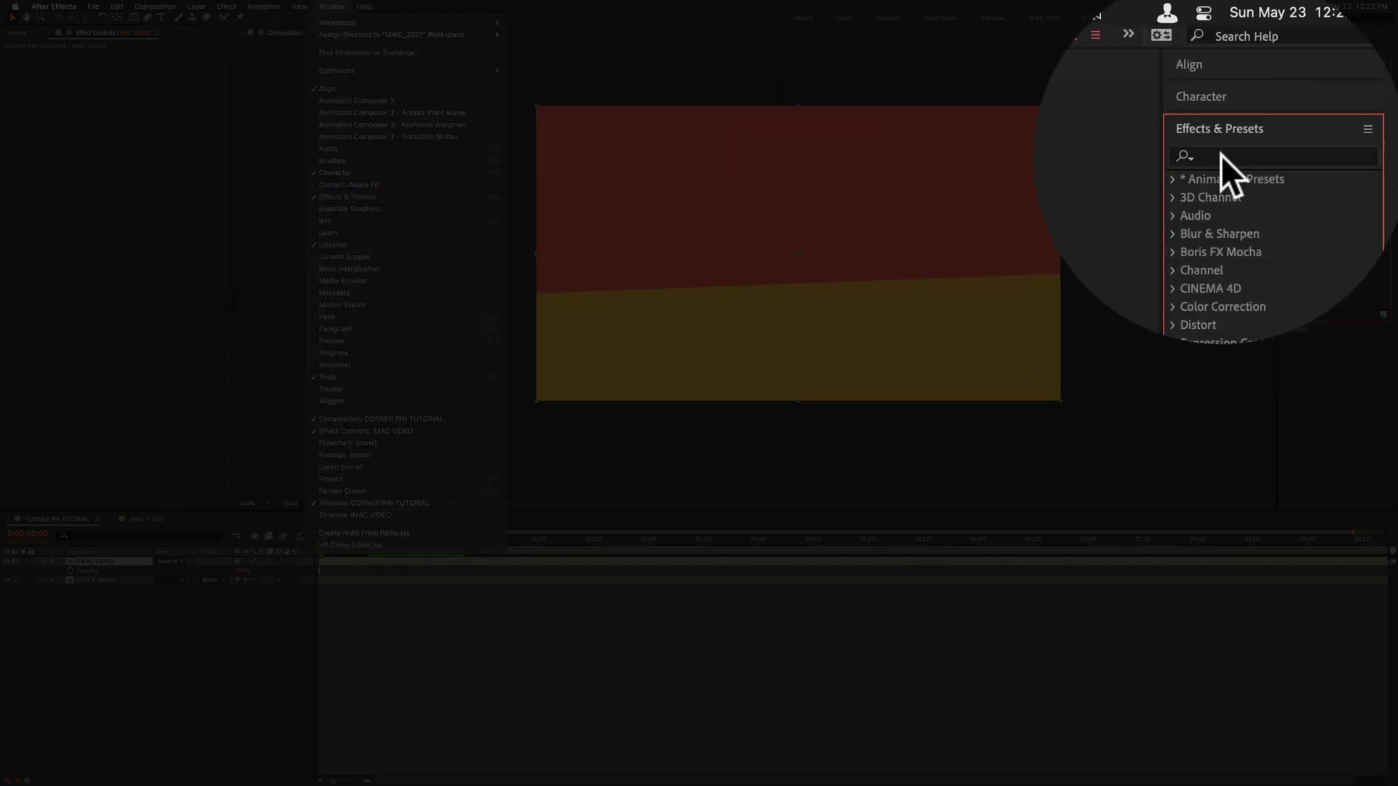
- Apply the Distort > Corner Pin effect from Effects & Presets to the iMAC VIDEO layer
left_click(1307, 79)
left_click(1308, 79)
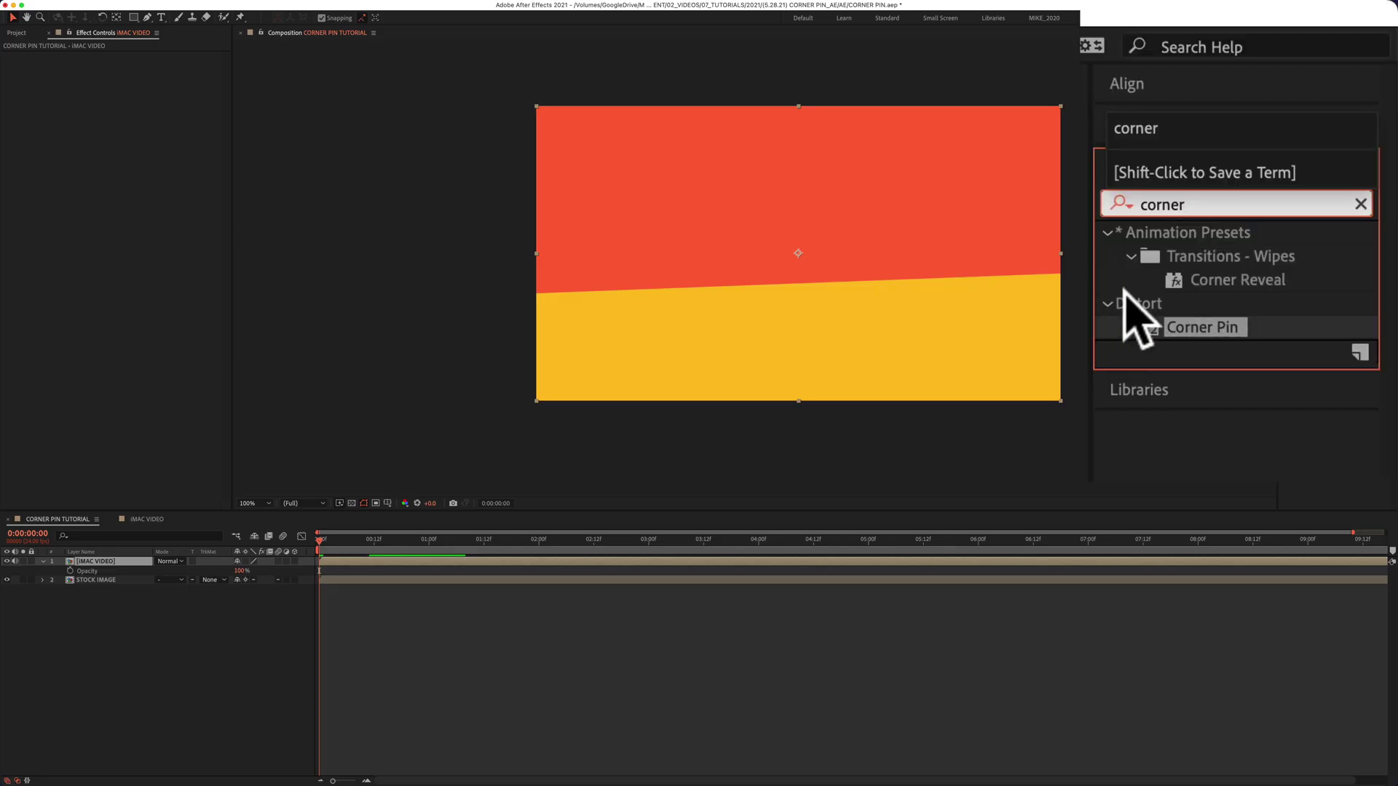
left_click(1203, 327)
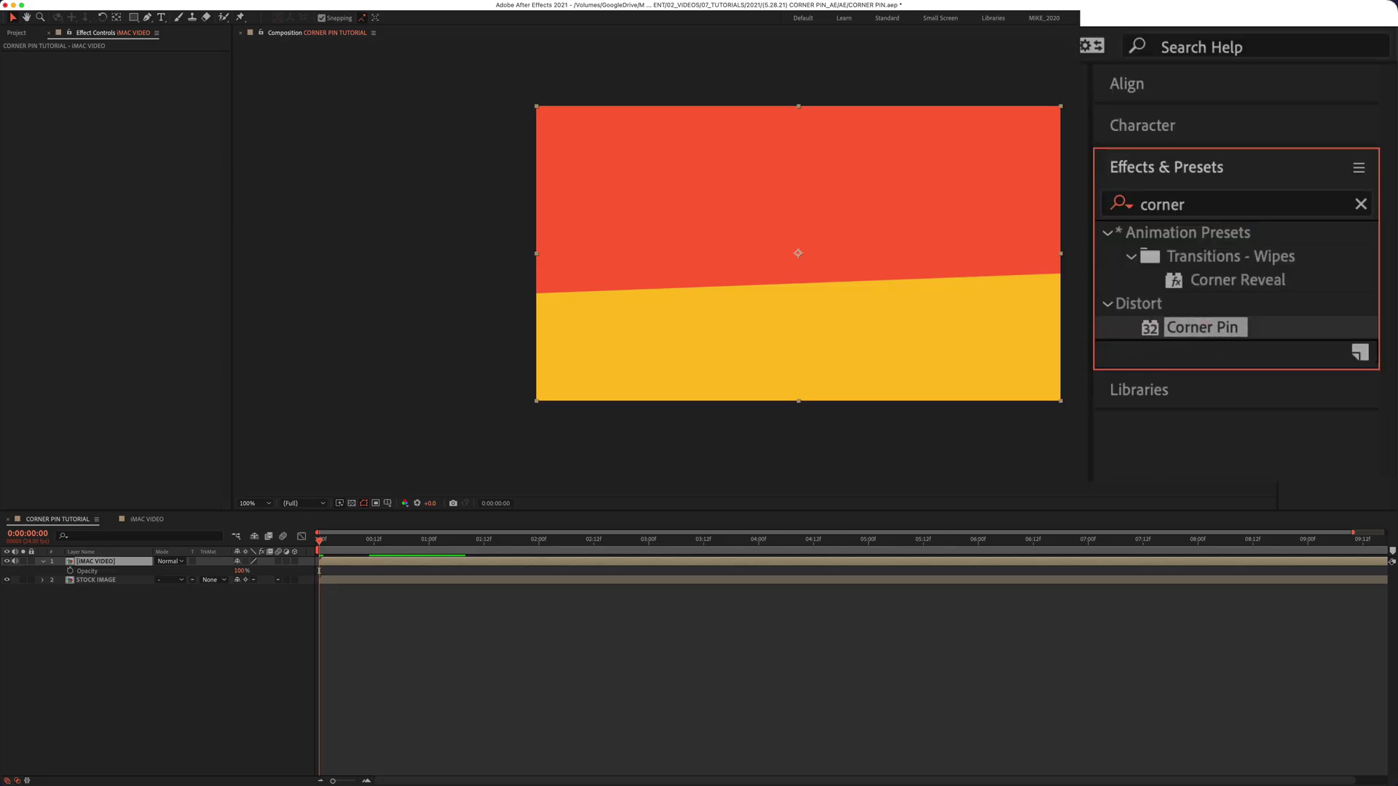
left_click_drag(1203, 327, 883, 228)
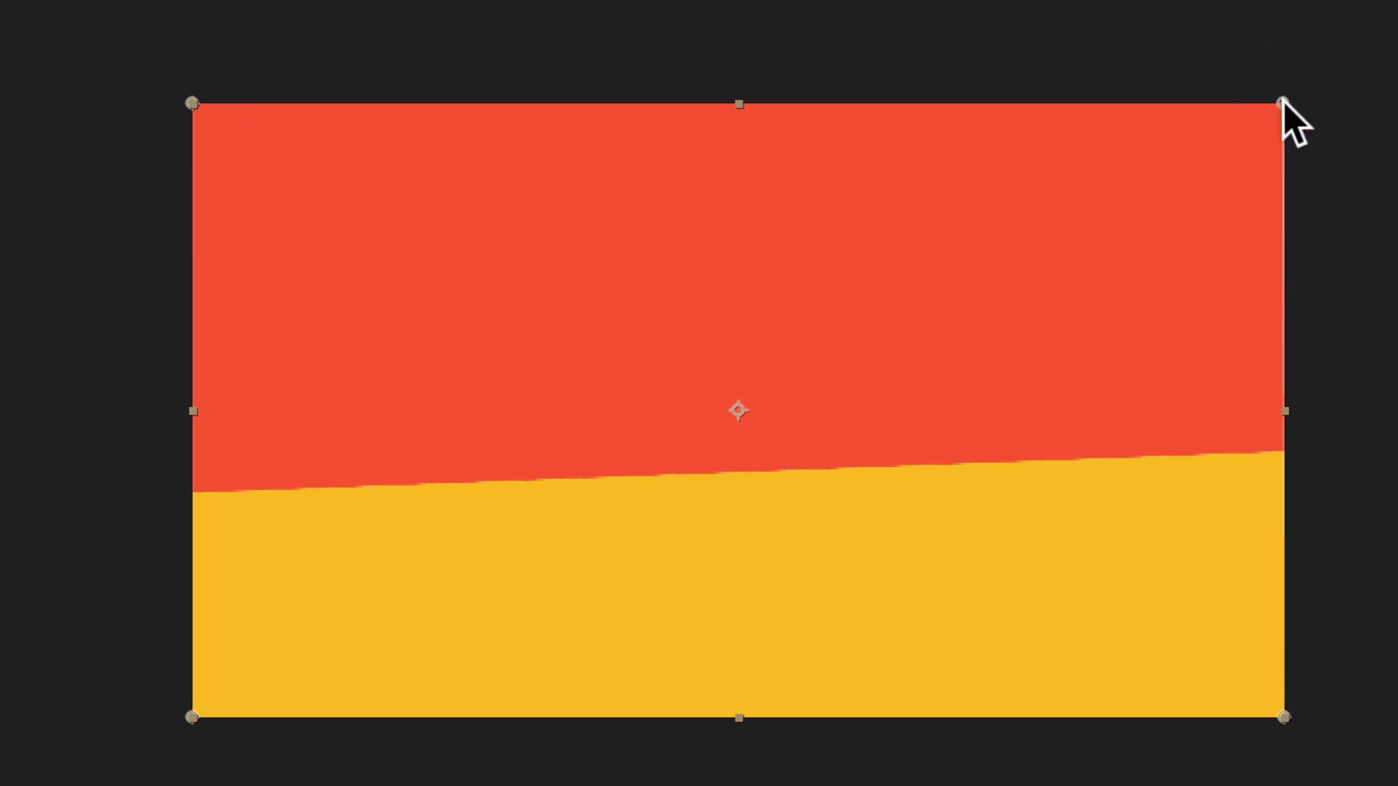
- Drag the four Corner Pin handles onto the iMac screen corners, refining the lower-right while zoomed in
left_click_drag(1283, 102, 940, 183)
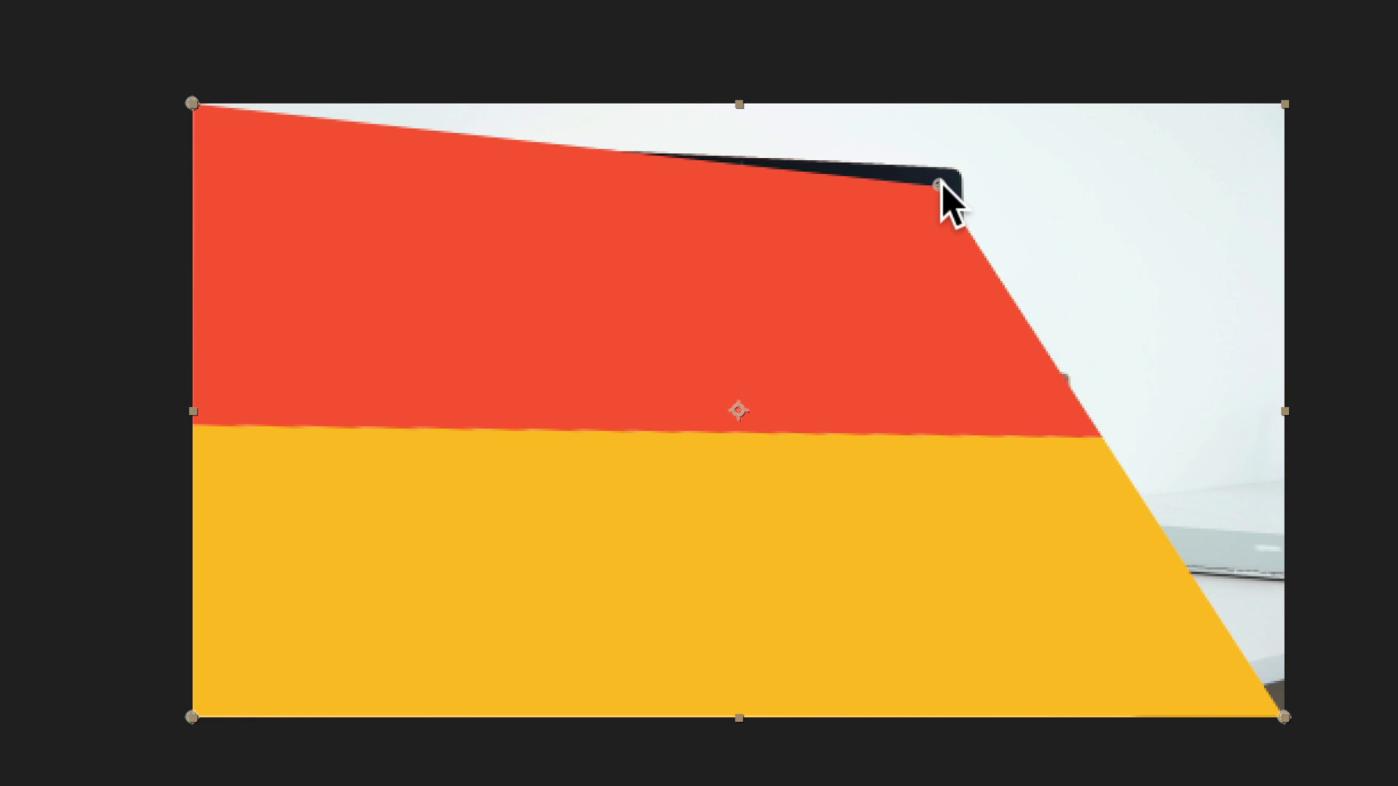
left_click_drag(191, 103, 495, 166)
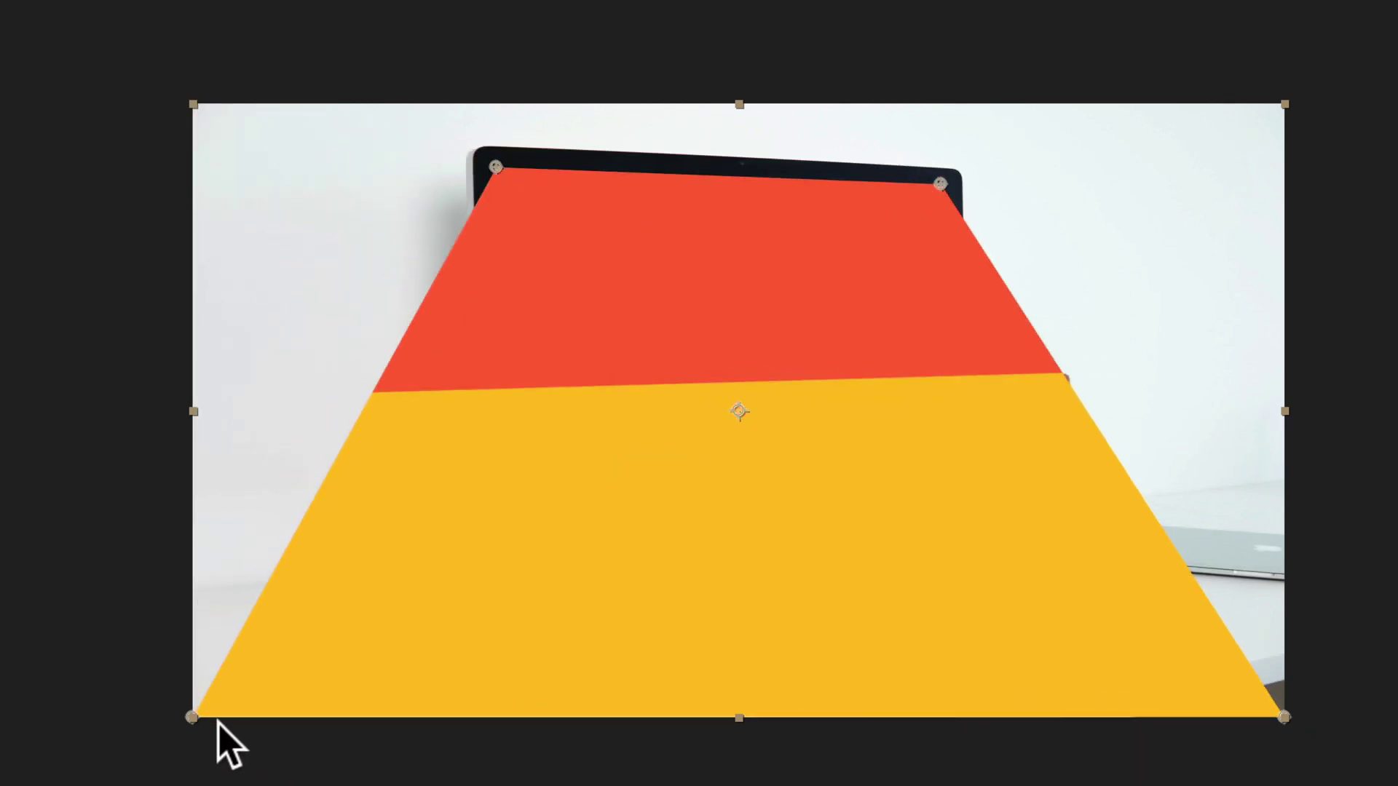
left_click_drag(192, 718, 487, 429)
scroll(509, 218, "up", 5)
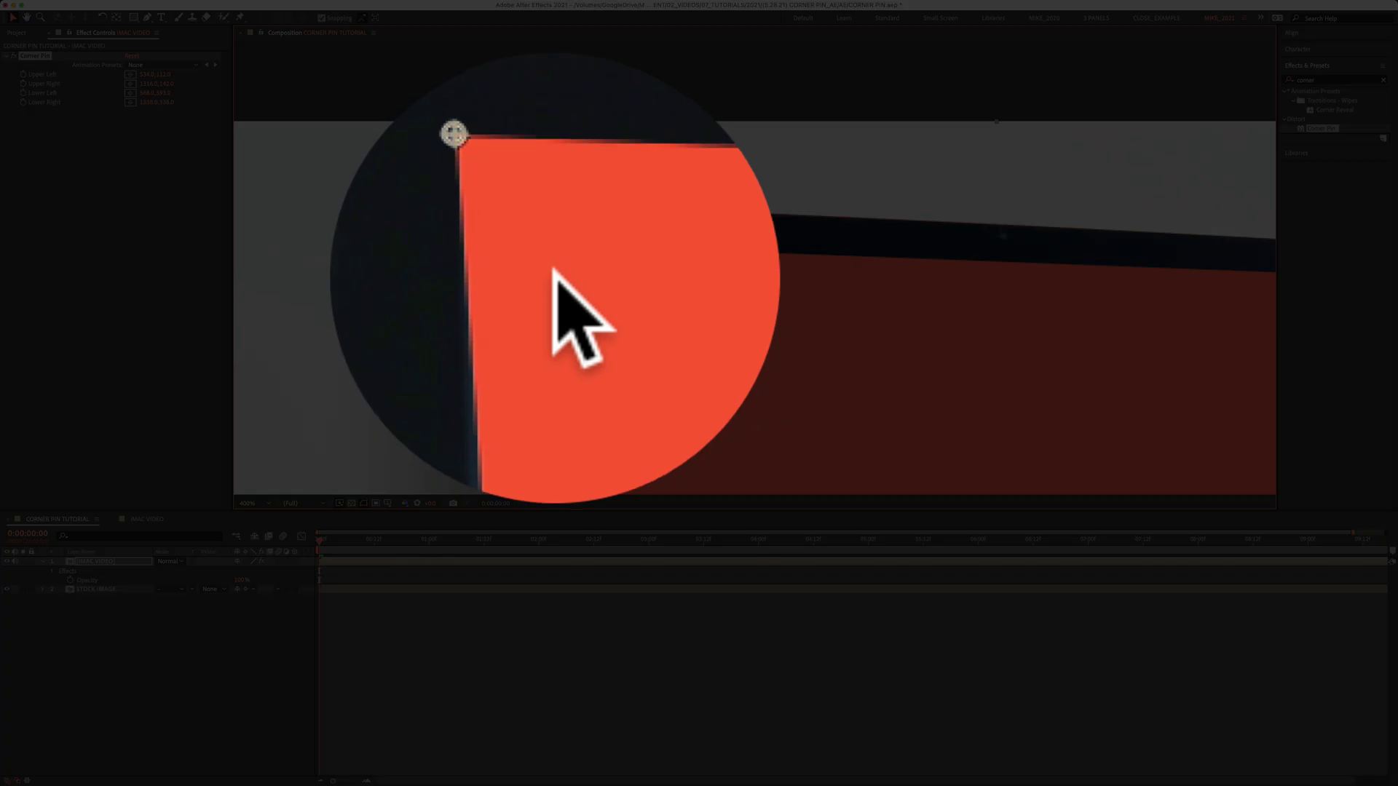
key("space")
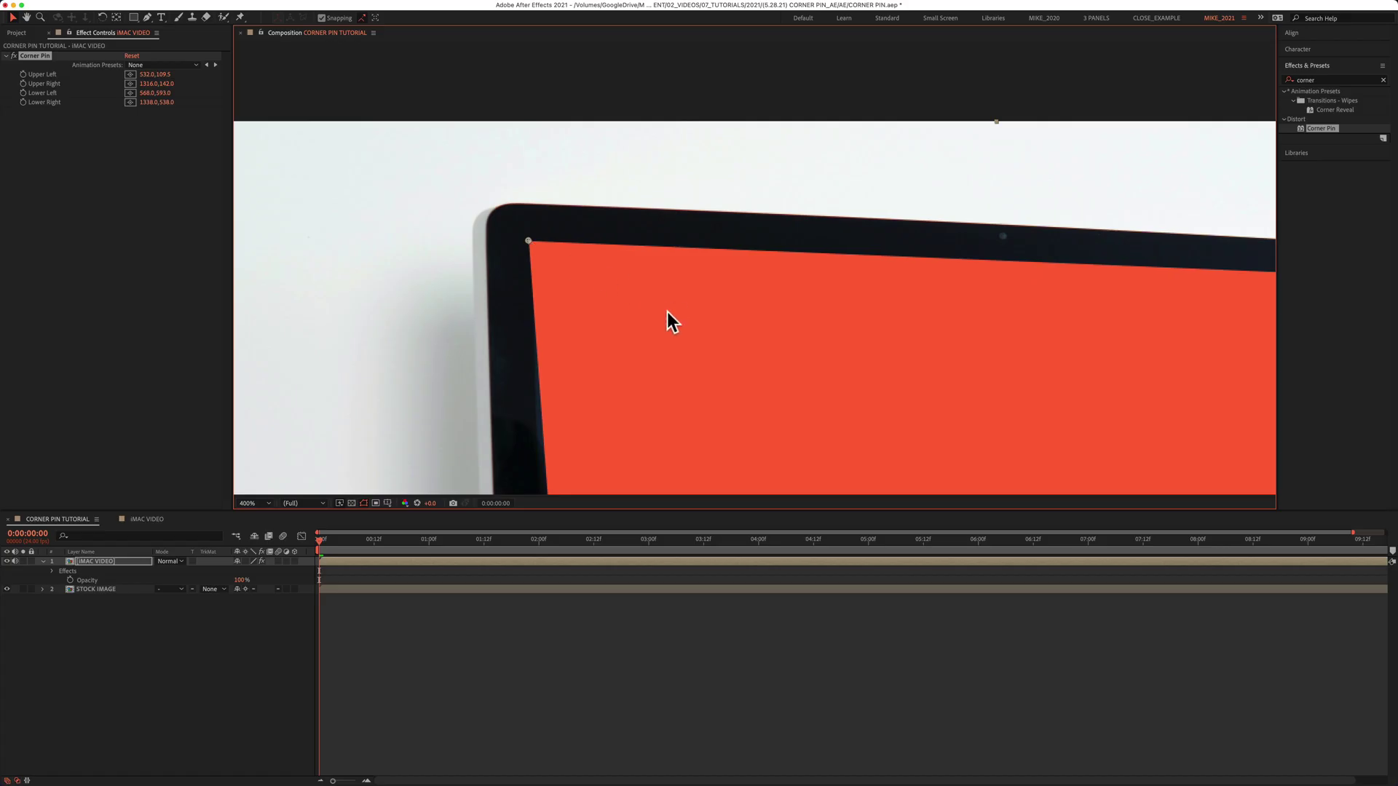
key("space")
left_click_drag(672, 322, 631, 250)
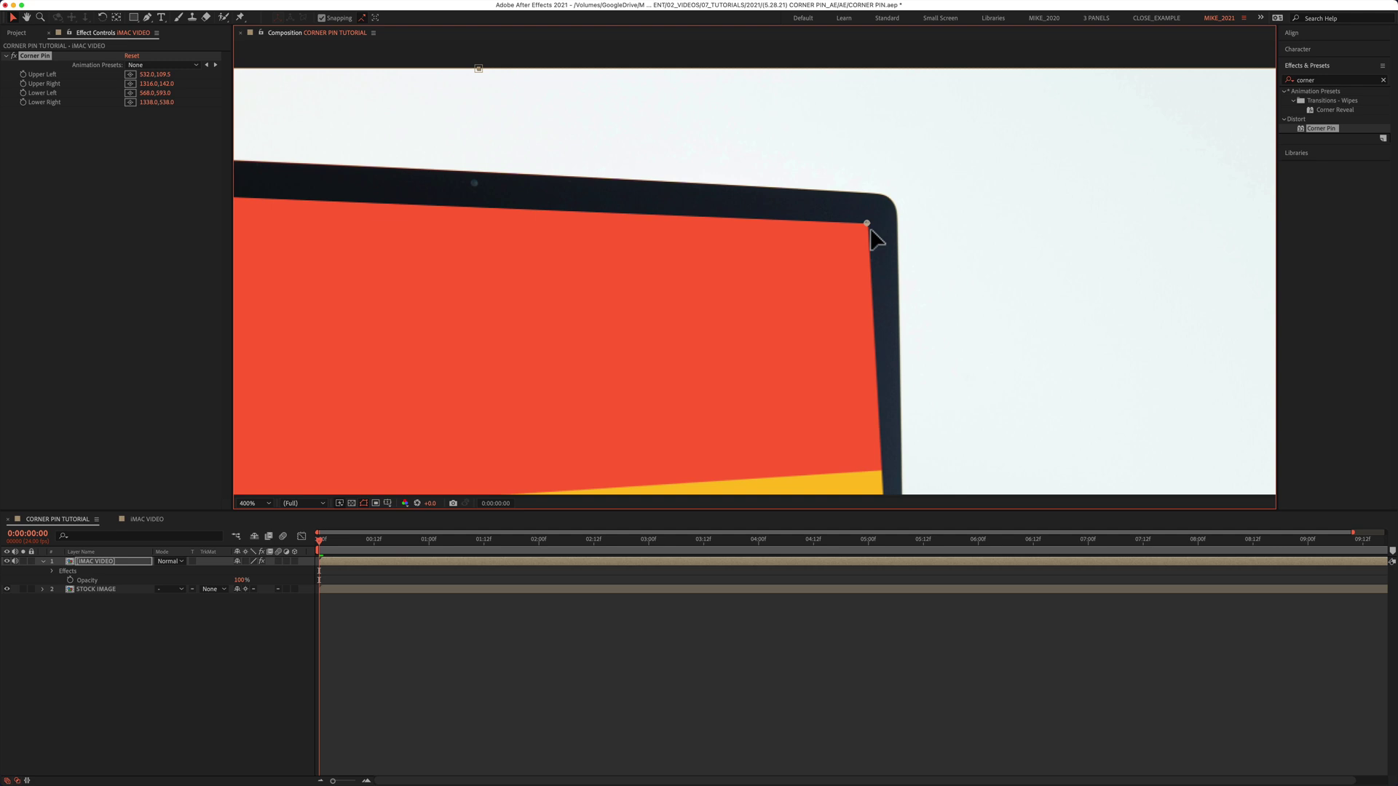
key("space")
left_click_drag(871, 228, 435, 309)
key("space")
key("slash")
- Deselect the iMAC VIDEO layer and preview the logo video playing on the iMac screen
left_click(325, 599)
left_click(369, 660)
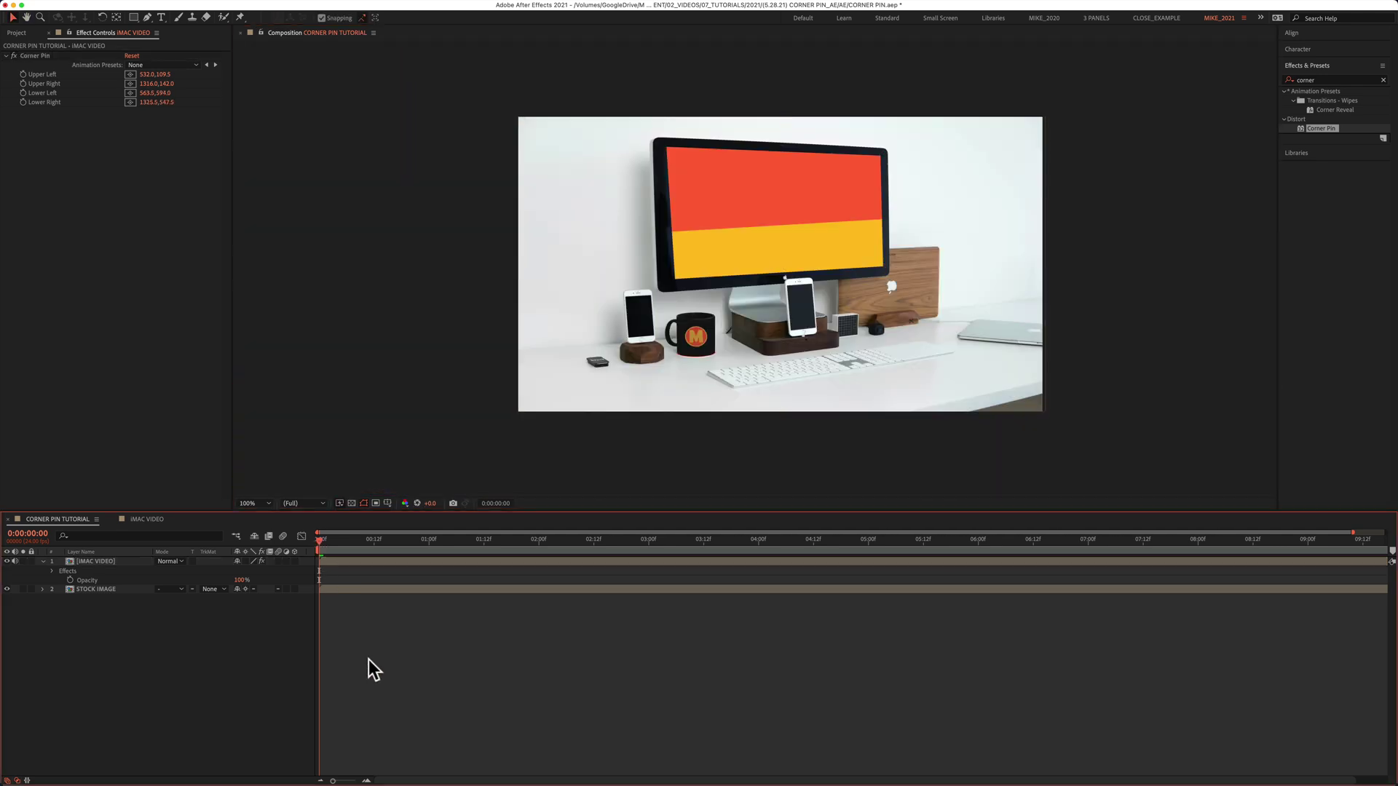
key("space")
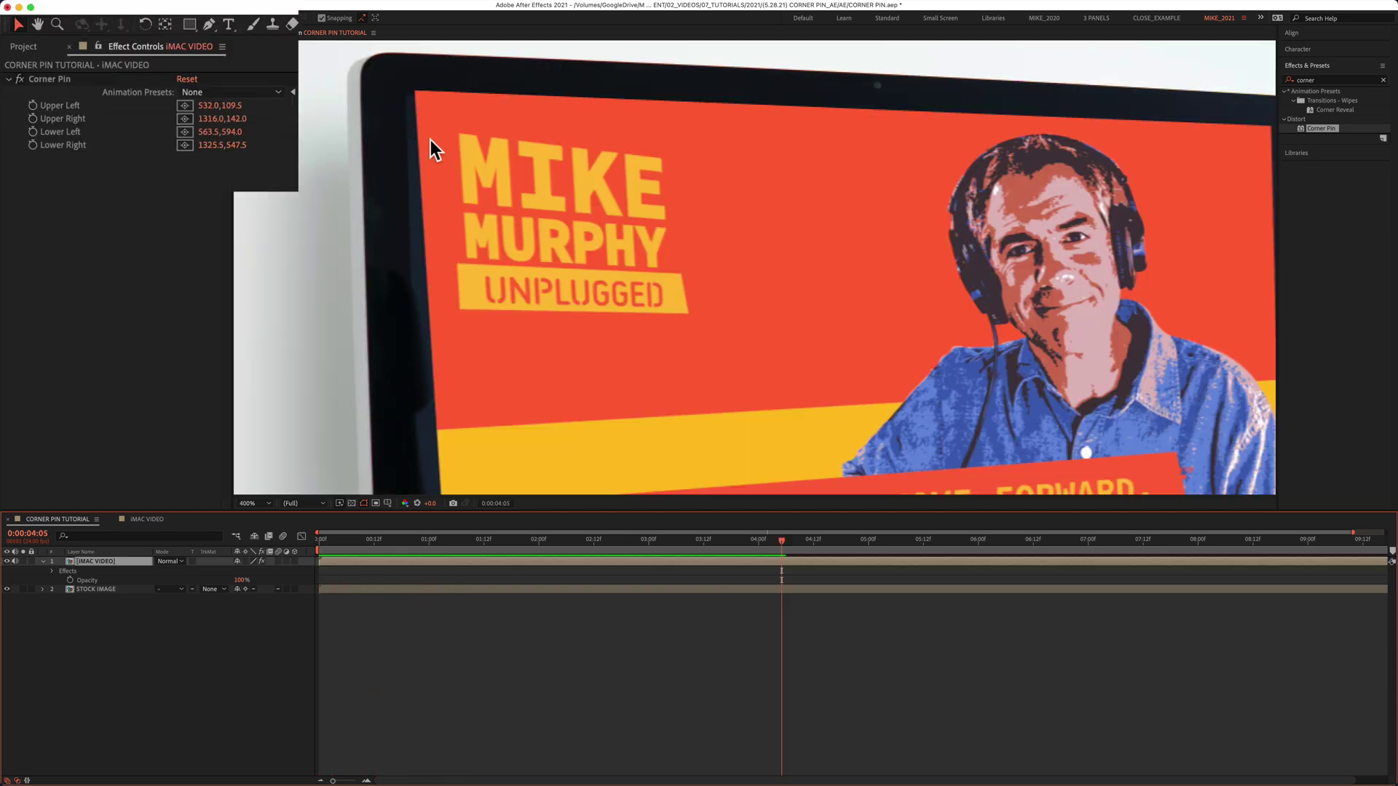
- Nudge the Upper Left Corner Pin point to 524.0,110.5 for a tighter fit
left_click(427, 98)
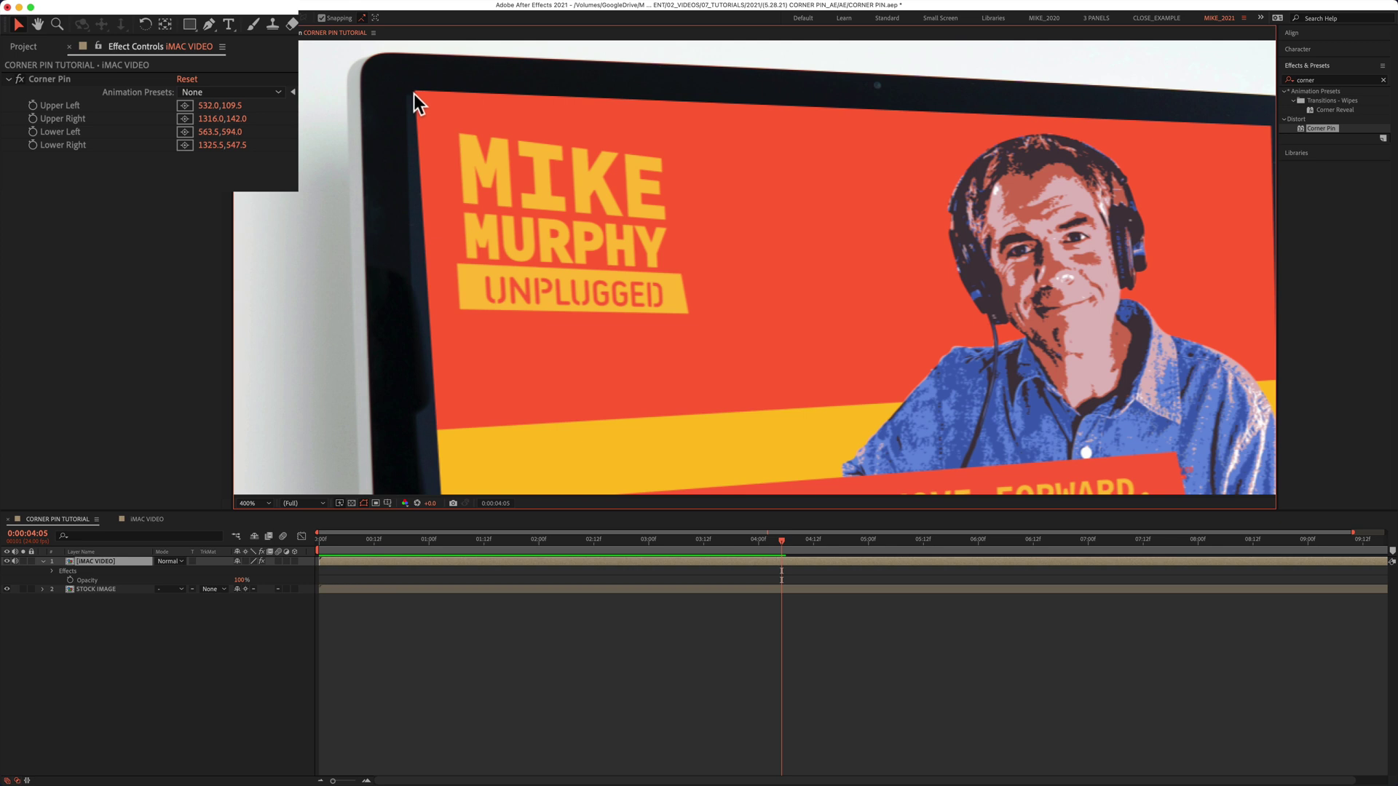
left_click(86, 561)
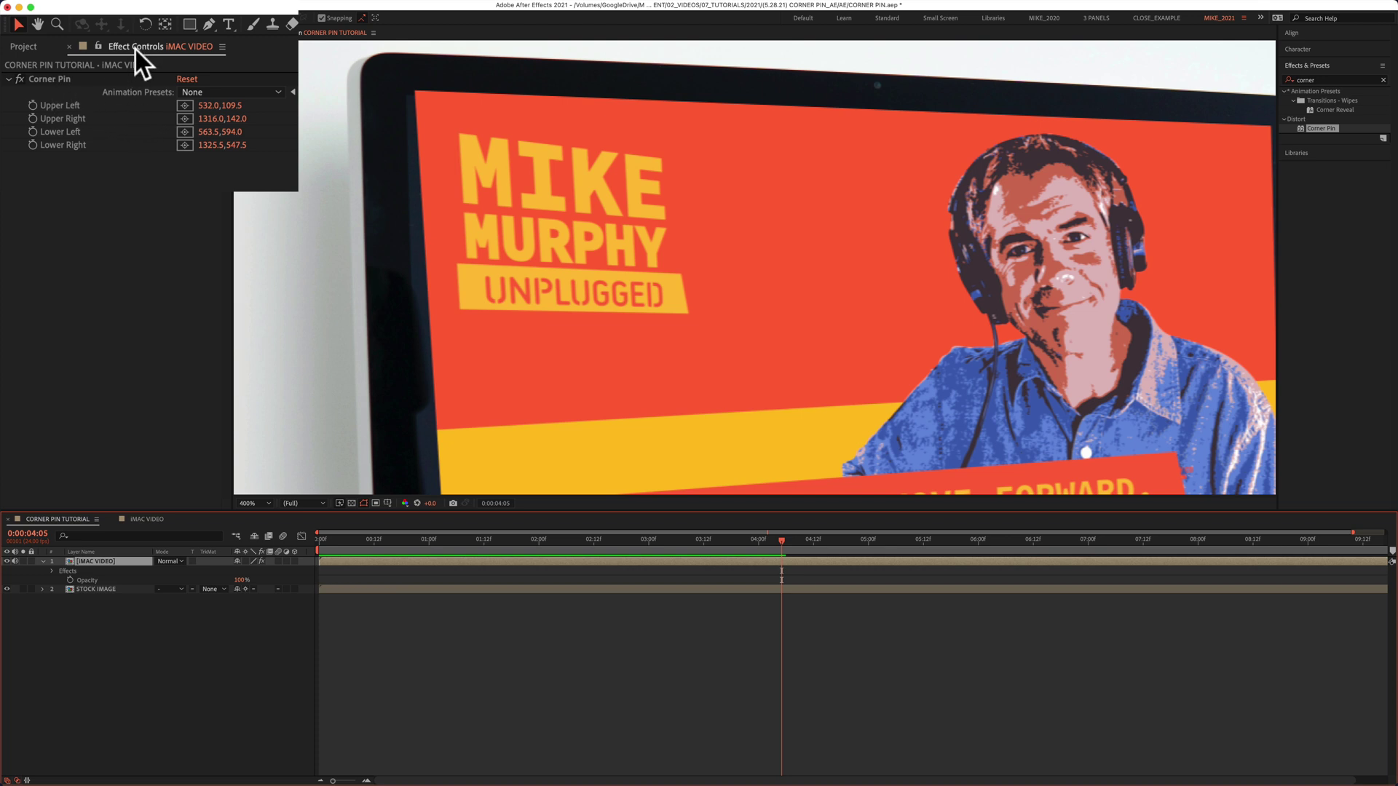
left_click(42, 80)
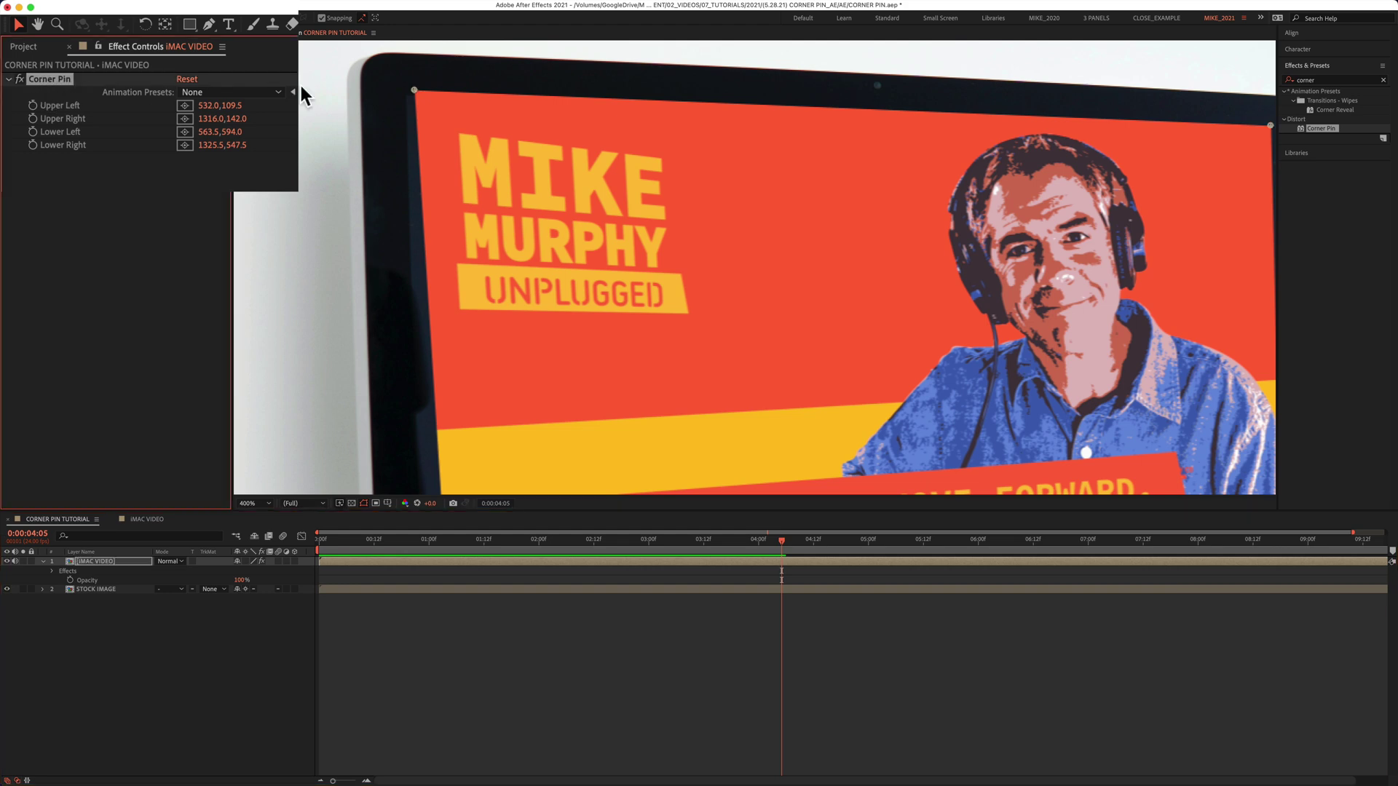
left_click_drag(413, 89, 406, 92)
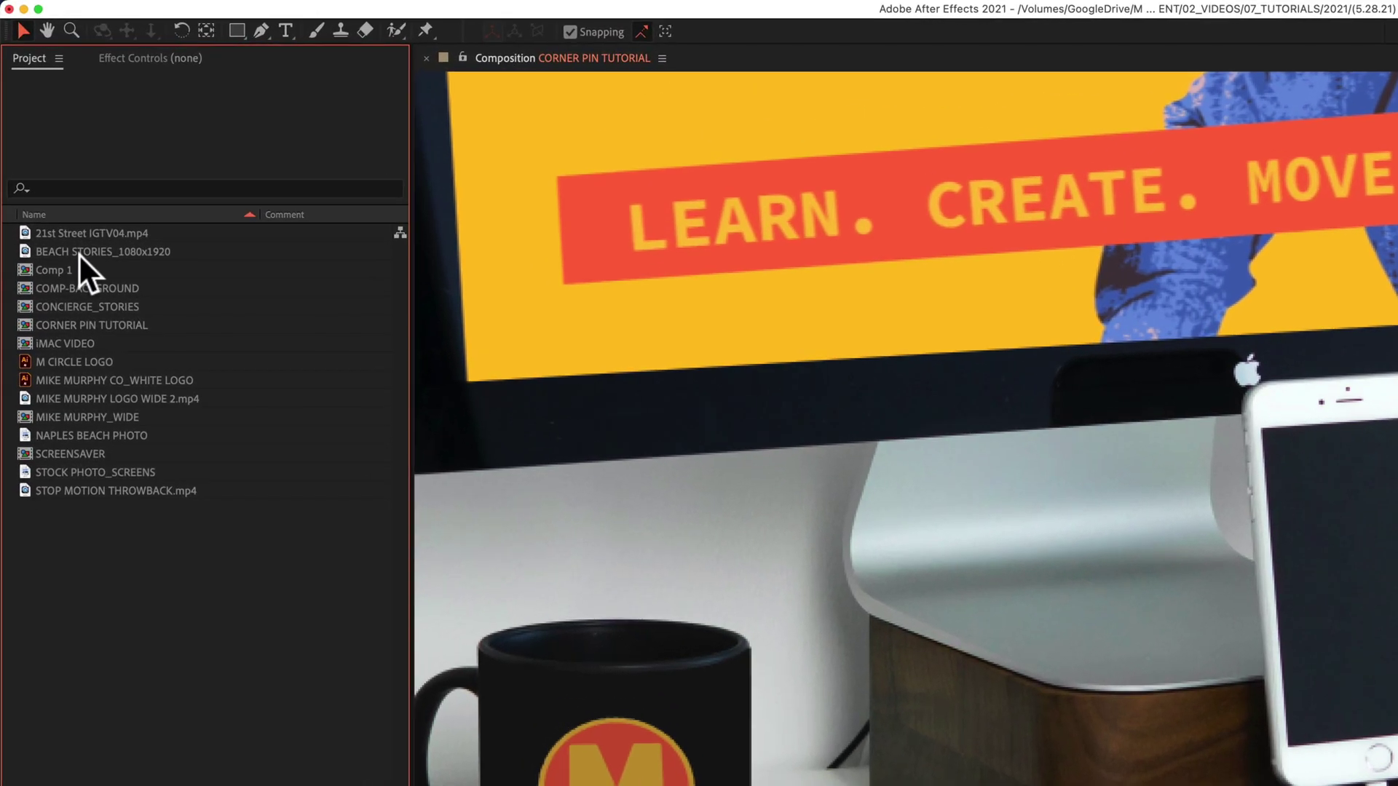
- Create a new composition from the BEACH STORIES_1080x1920 clip
left_click(79, 253)
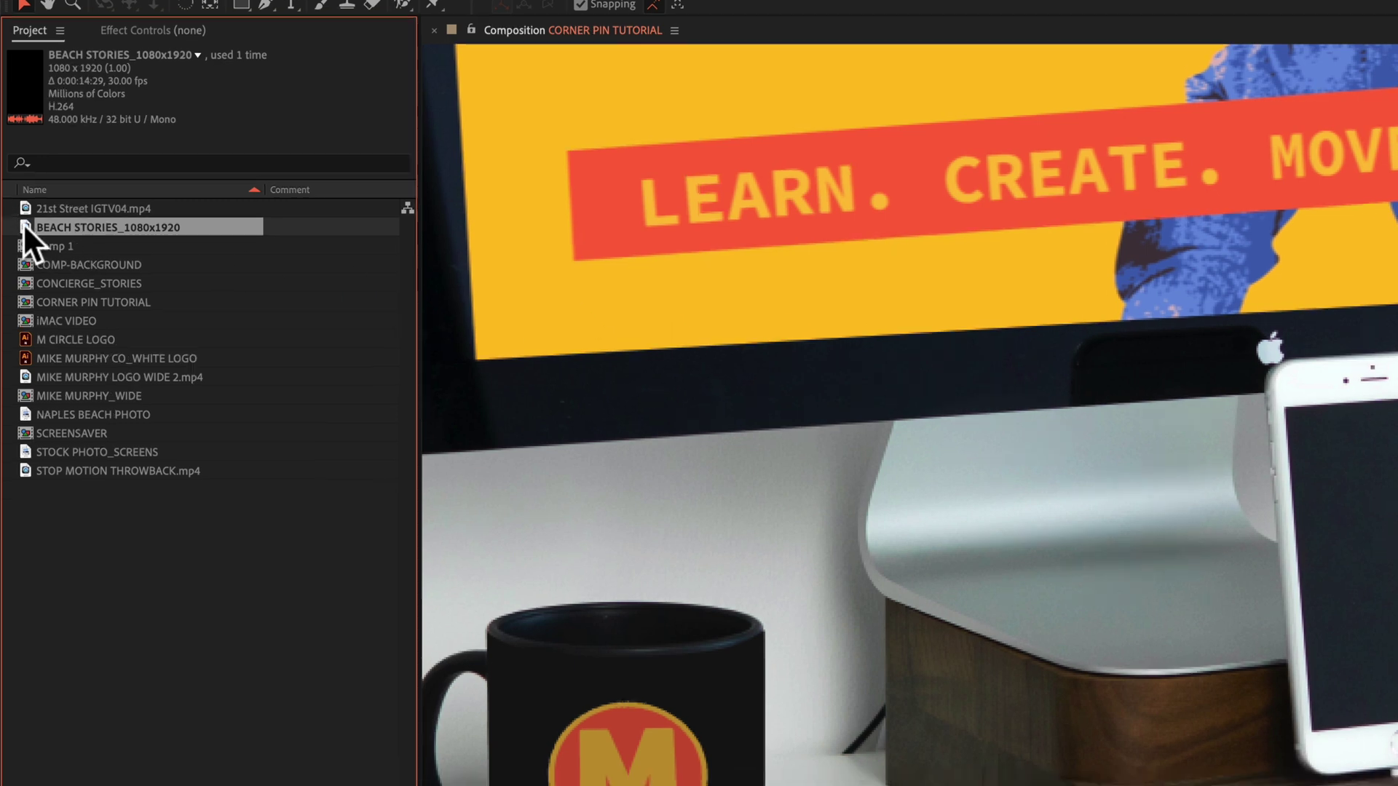
left_click_drag(22, 246, 59, 713)
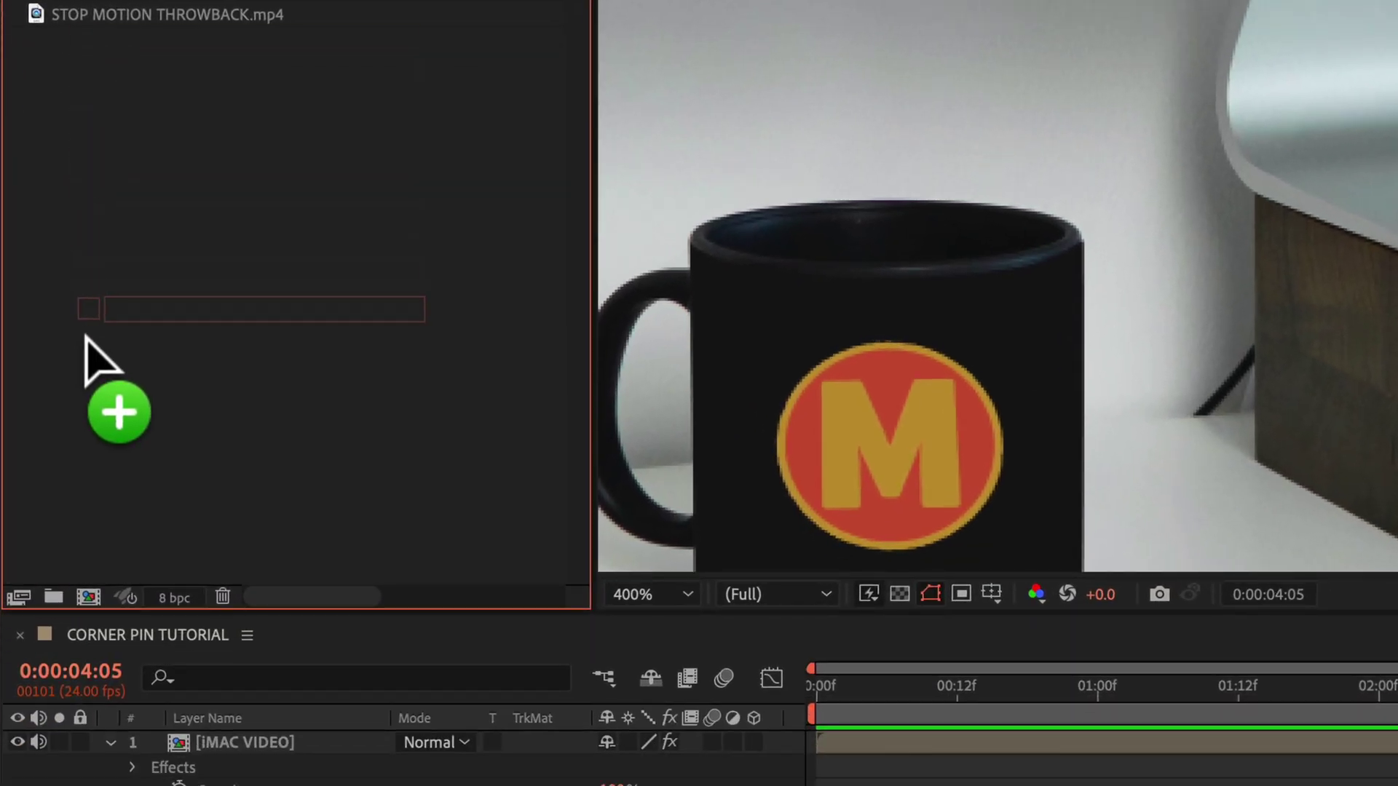
left_click_drag(85, 336, 93, 593)
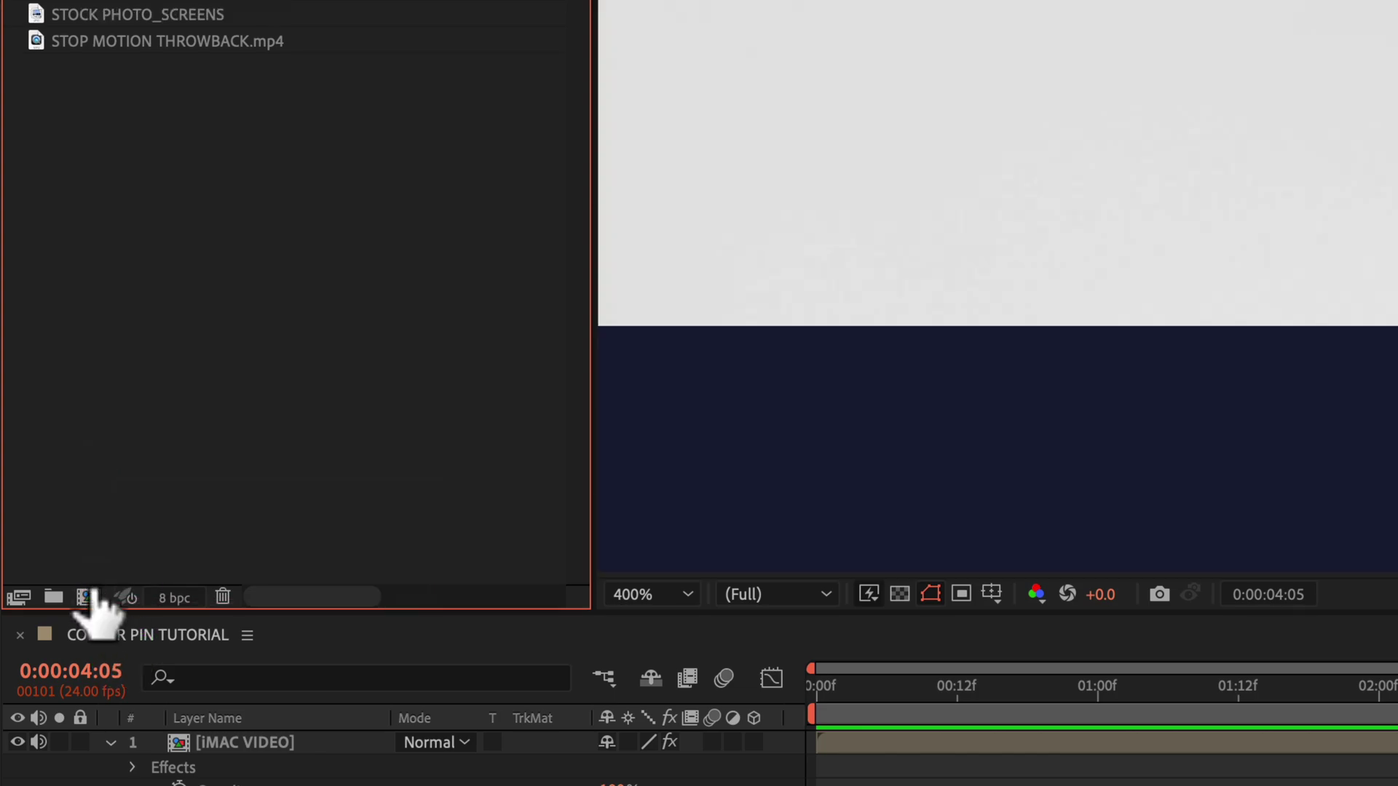
- Preview the BEACH STORIES_1080x1921 comp and add it to CORNER PIN TUTORIAL as layer 1
key("space")
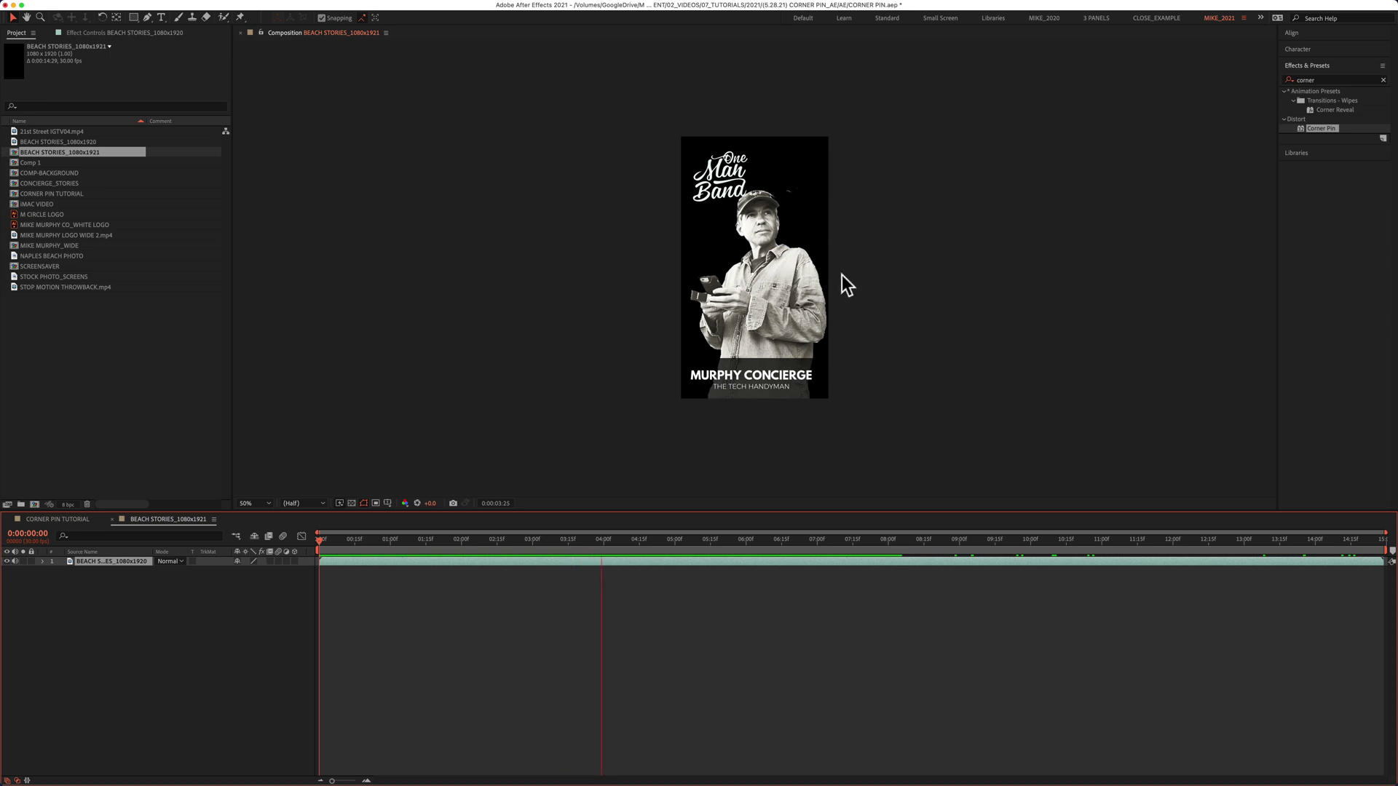
key("space")
key("space")
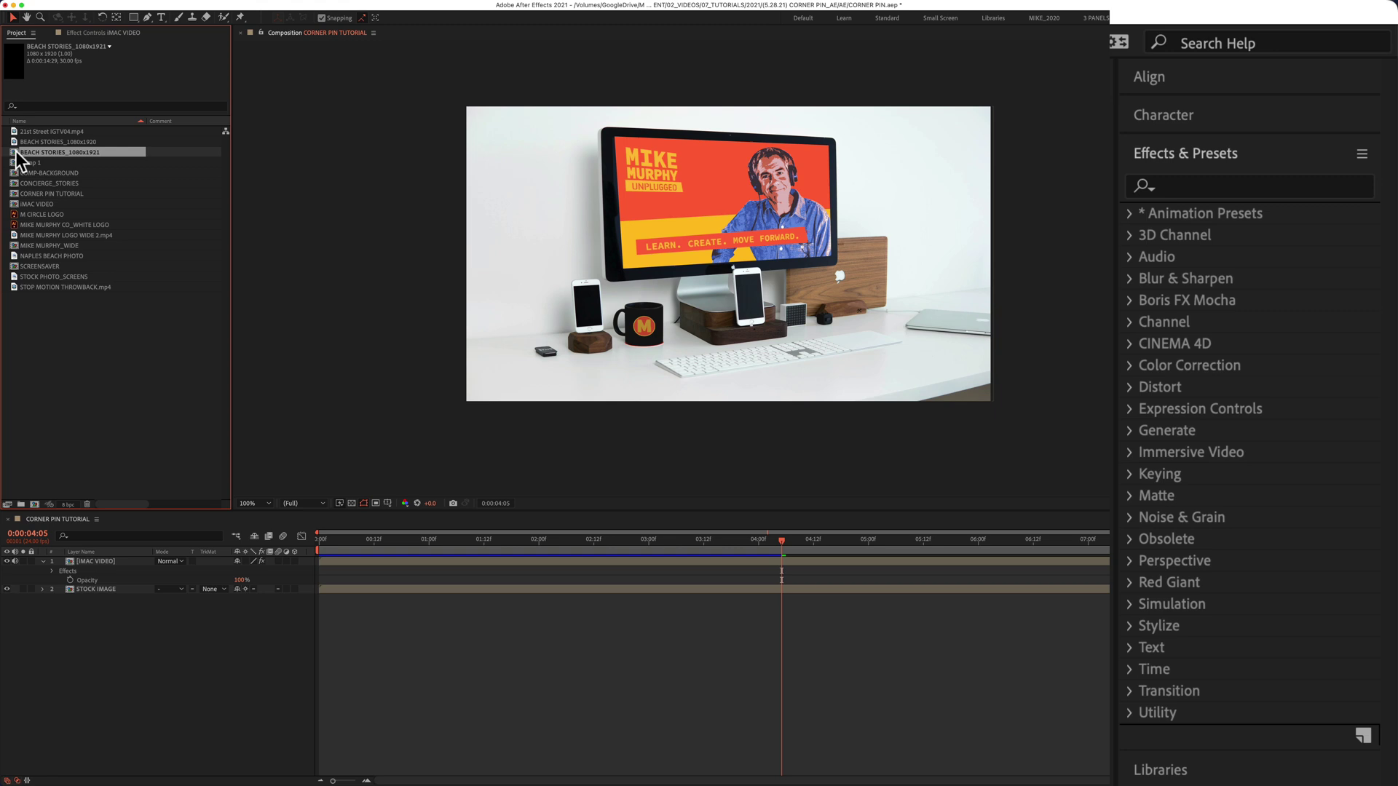
left_click_drag(60, 152, 732, 256)
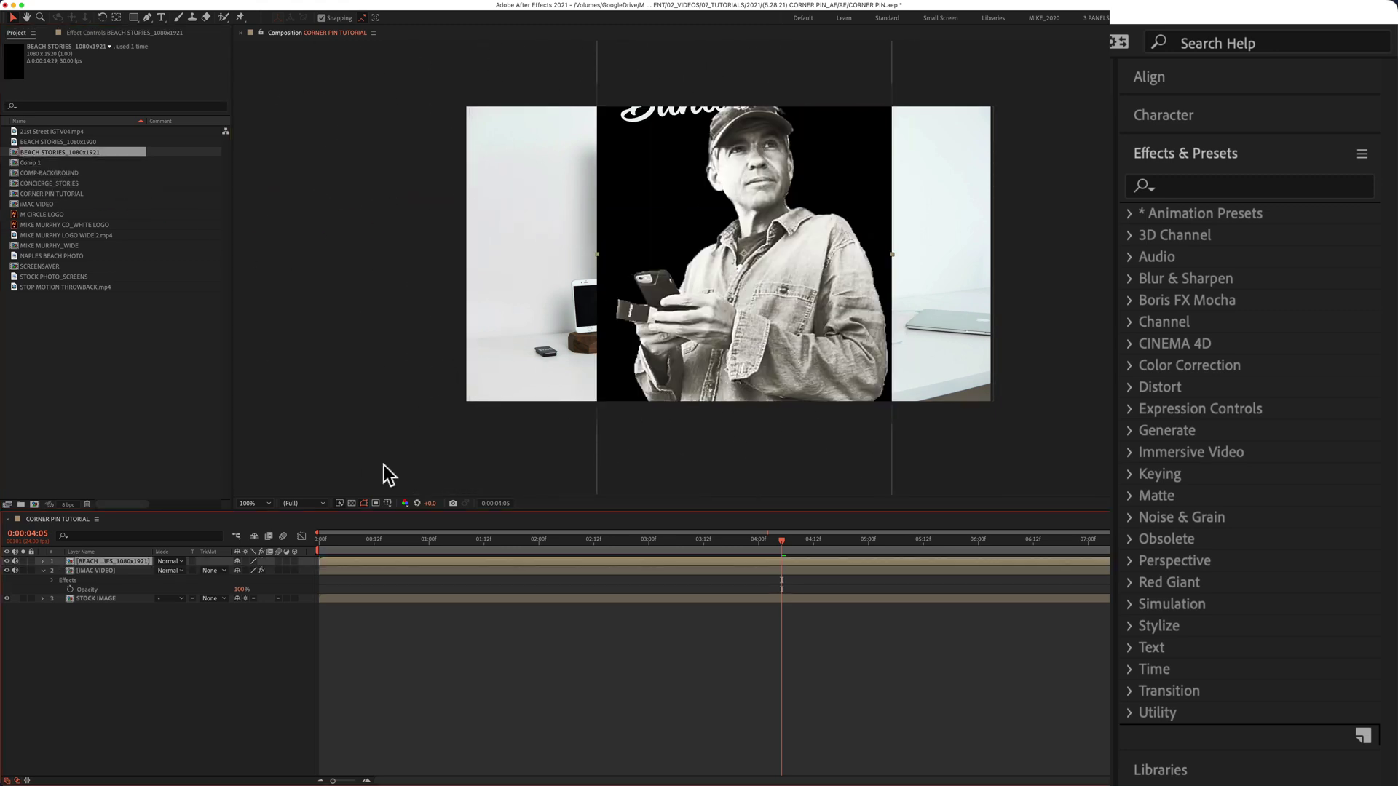
- Scale the BEACH STORIES_1080x1921 layer to 50% and apply Corner Pin to it
key("s")
mouse_move(253, 575)
left_mouse_down()
mouse_move(226, 574)
mouse_move(237, 579)
left_mouse_up()
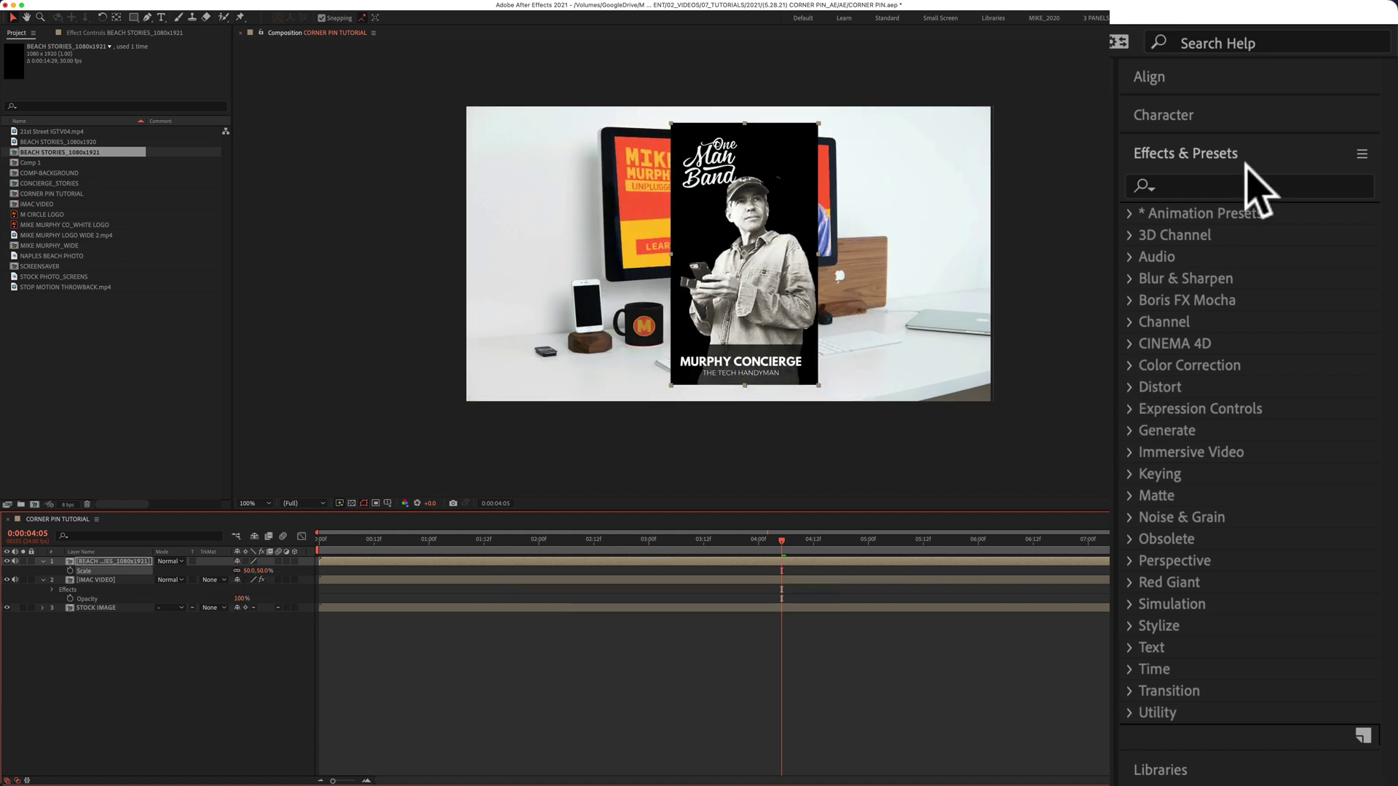
left_click(1231, 188)
type("corner")
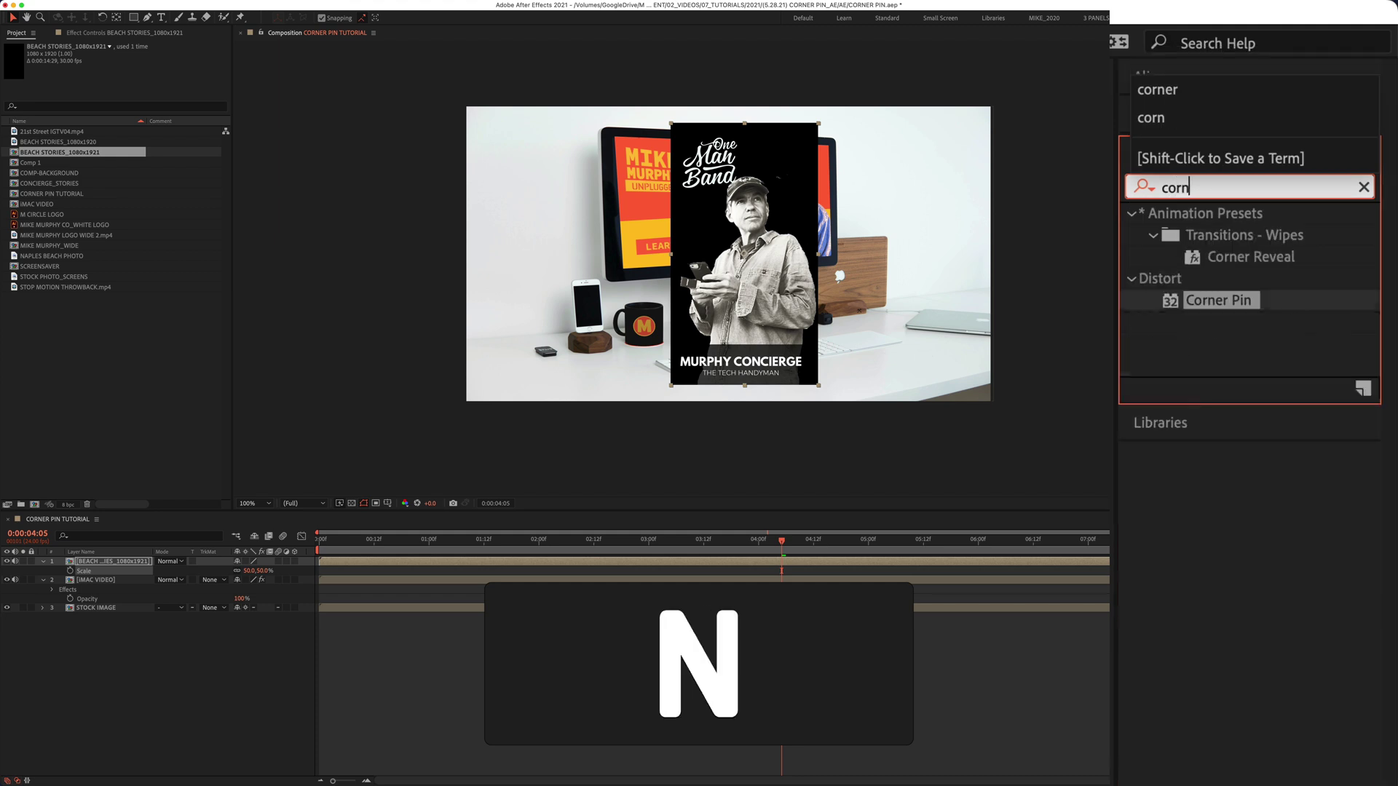
left_click_drag(1230, 311, 780, 229)
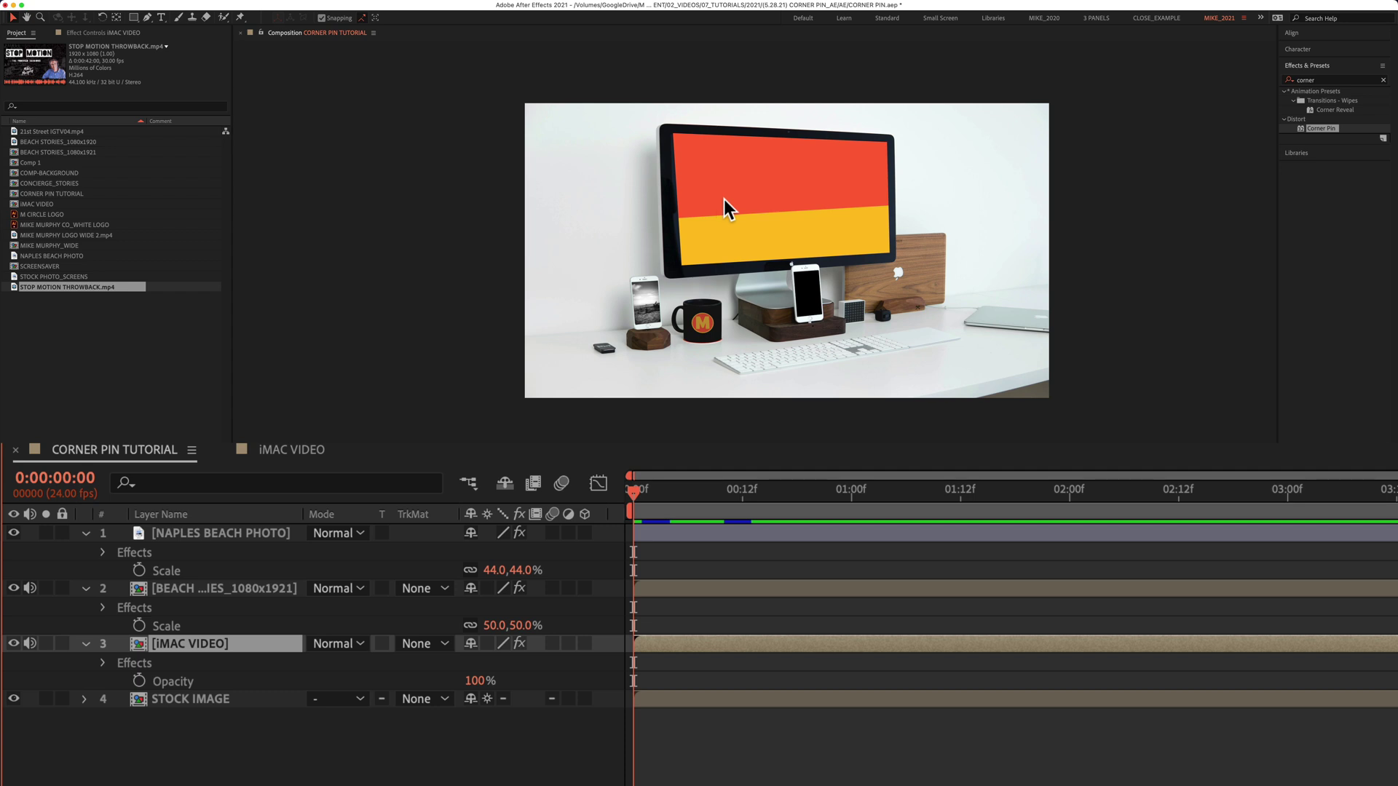
- Put STOP MOTION THROWBACK.mp4 inside the iMAC VIDEO comp, then view CORNER PIN TUTORIAL maximized
double_click(139, 643)
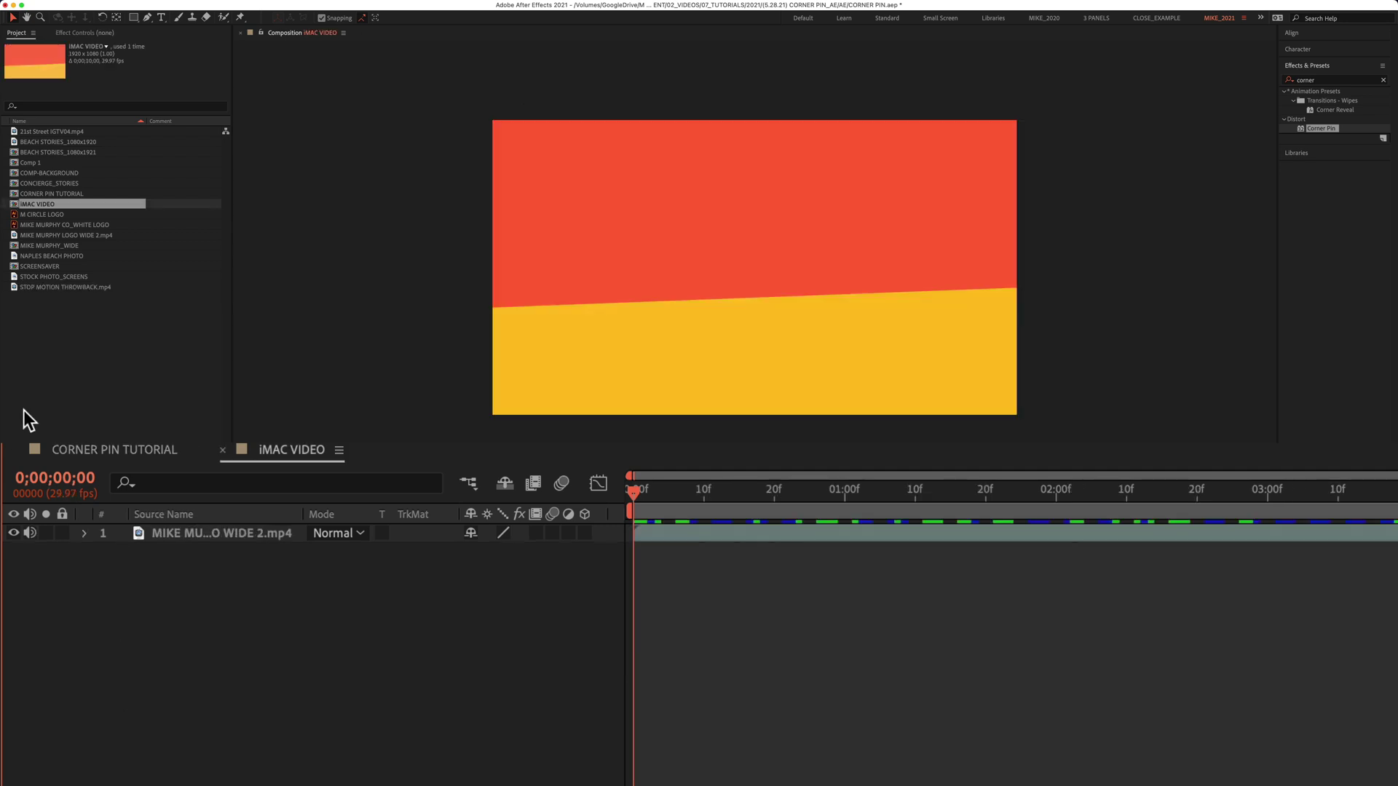
left_click_drag(34, 288, 717, 289)
left_click(50, 520)
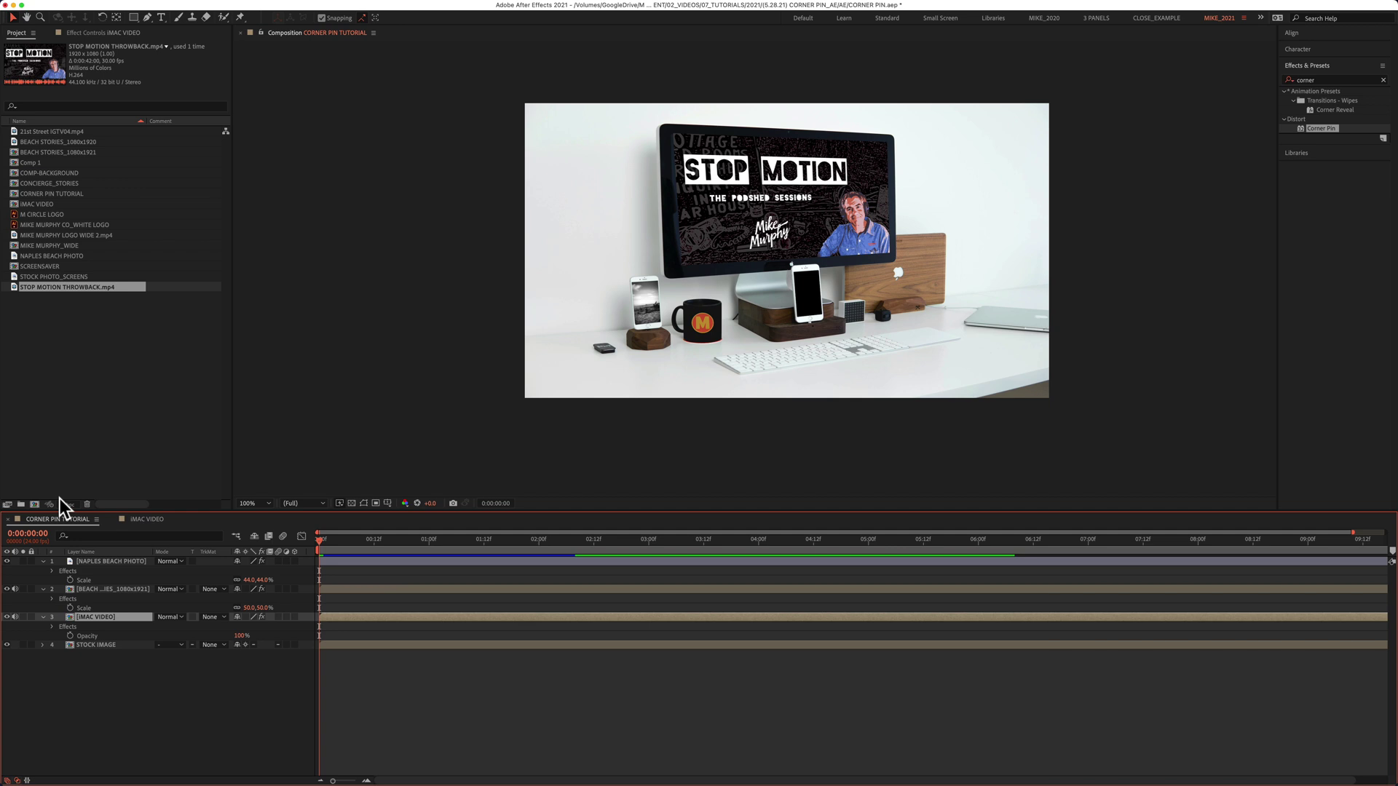
key("grave")
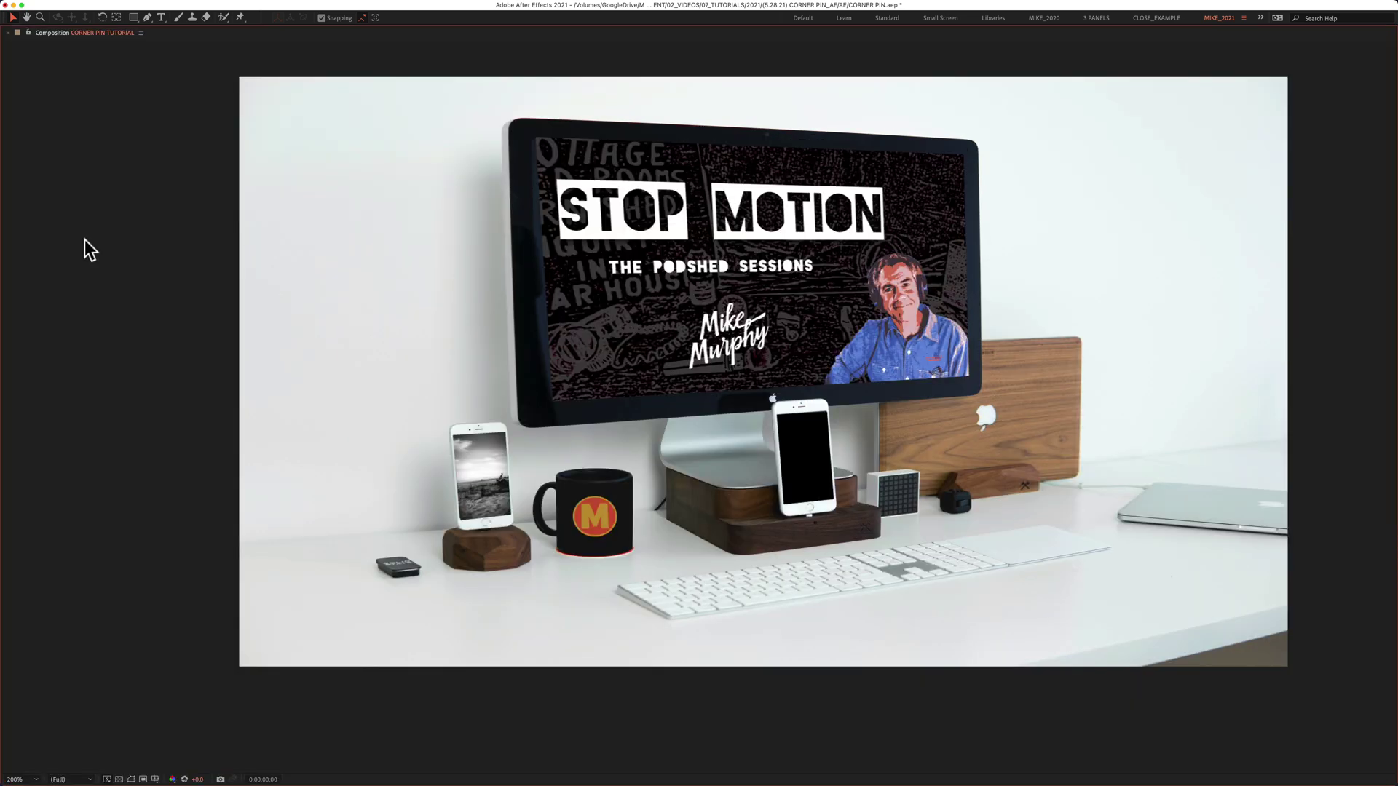